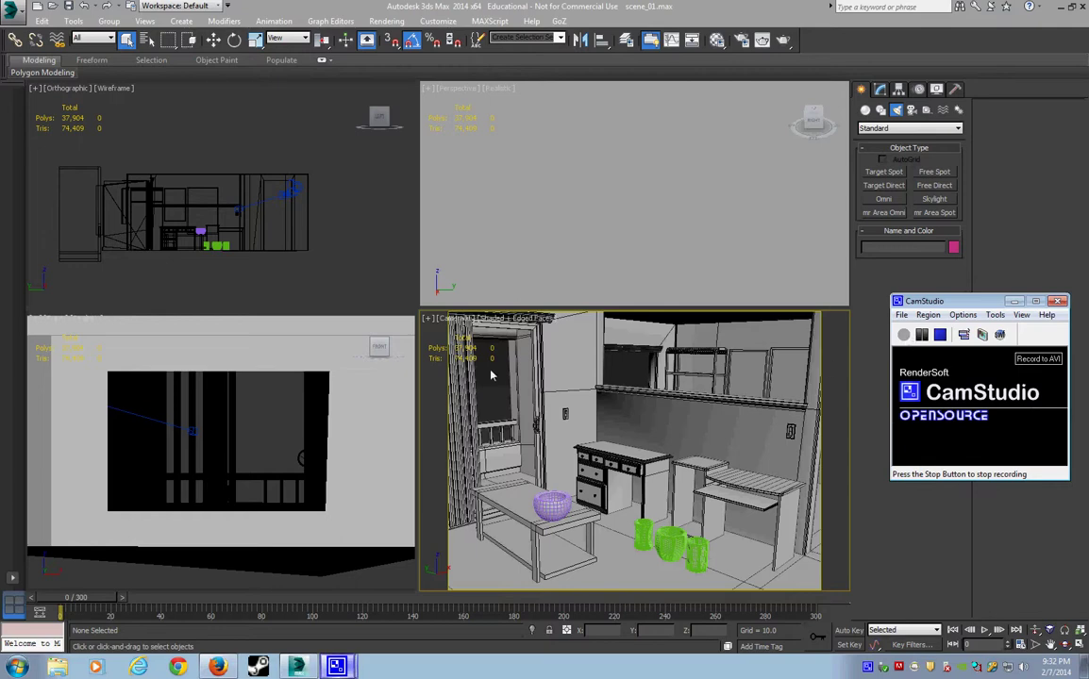
# Maximize the camera view and assign NVIDIA mental ray as the production renderer
pyautogui.hotkey('alt', 'w')
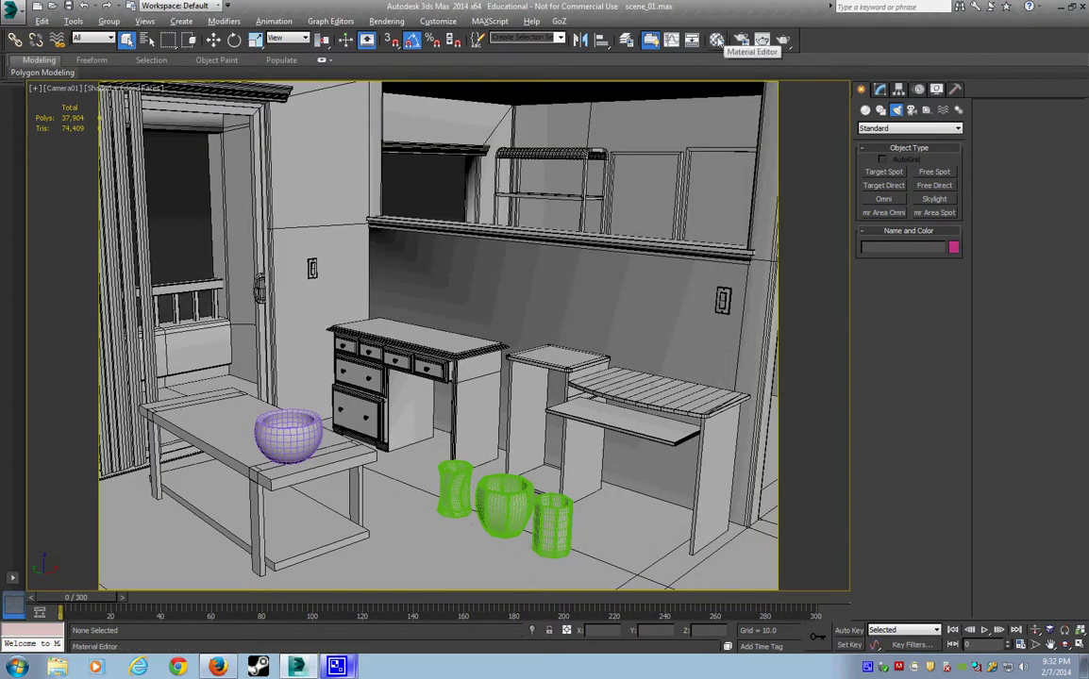
pyautogui.click(741, 40)
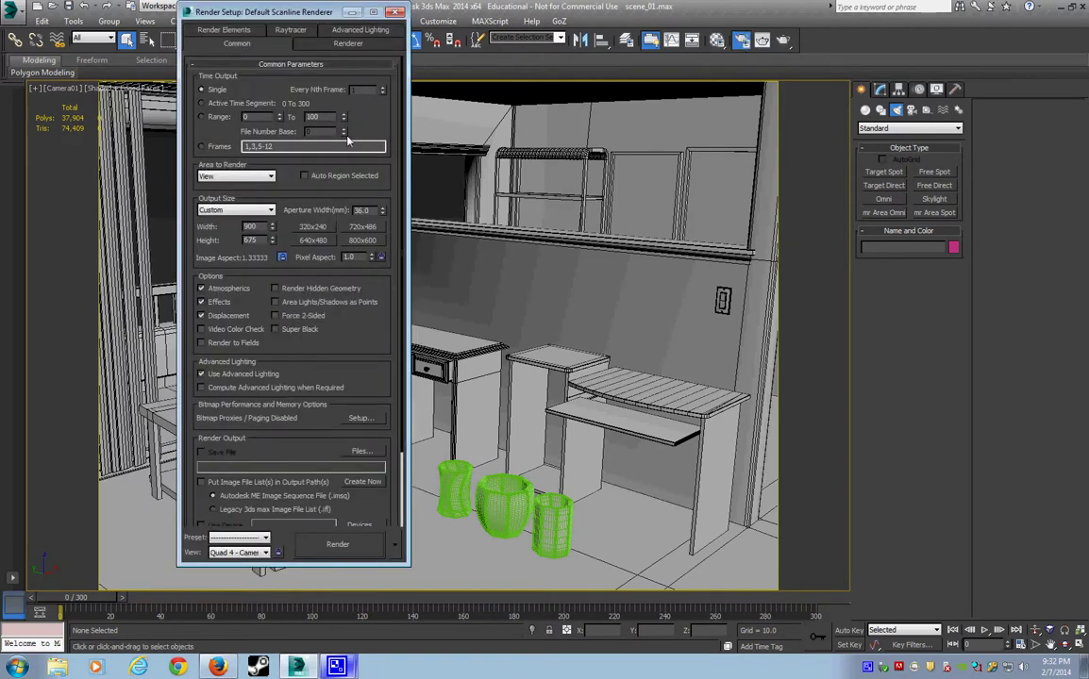
pyautogui.scroll(-3, 348, 166)
pyautogui.click(309, 519)
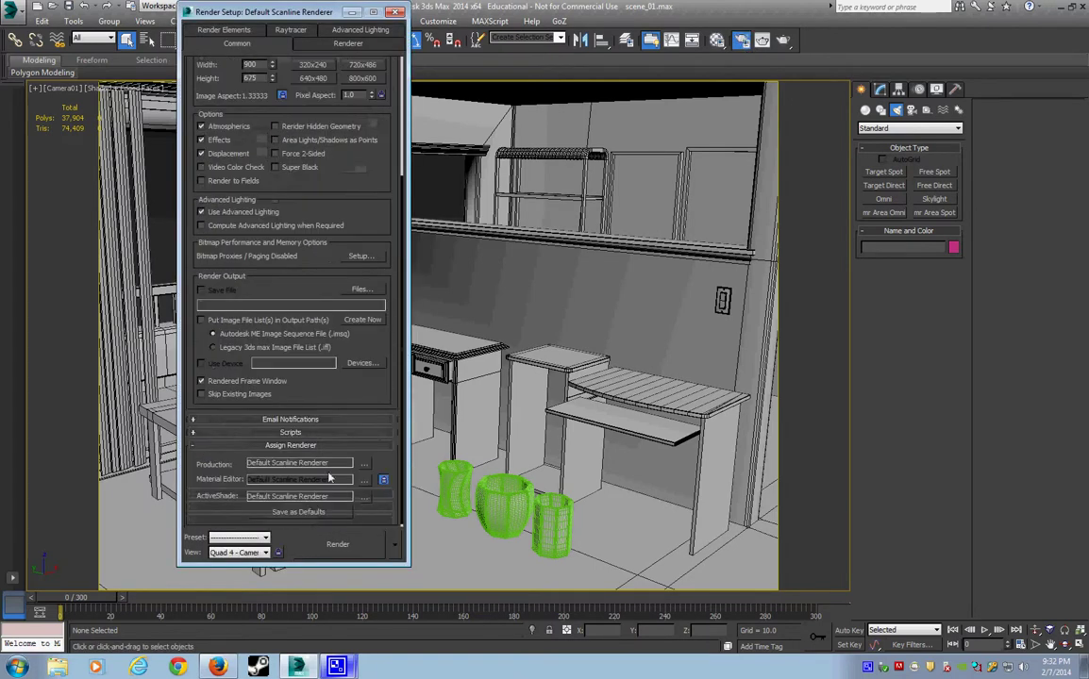
pyautogui.click(364, 464)
pyautogui.doubleClick(243, 213)
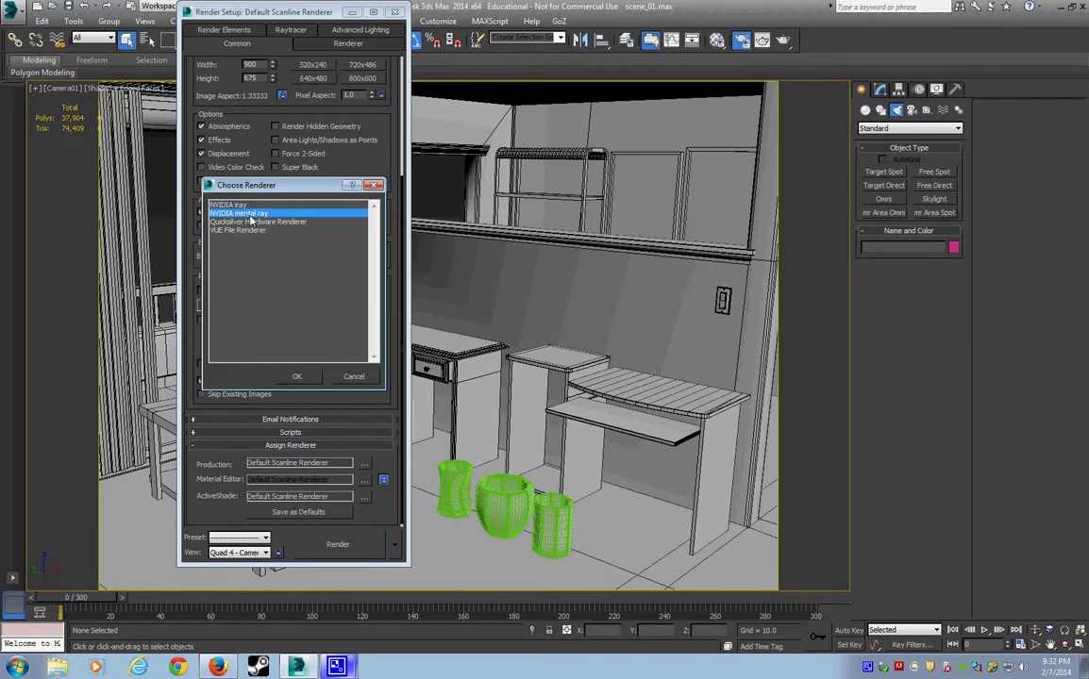
# Close Render Setup, then reopen it from the Rendering menu to confirm mental ray
pyautogui.click(395, 13)
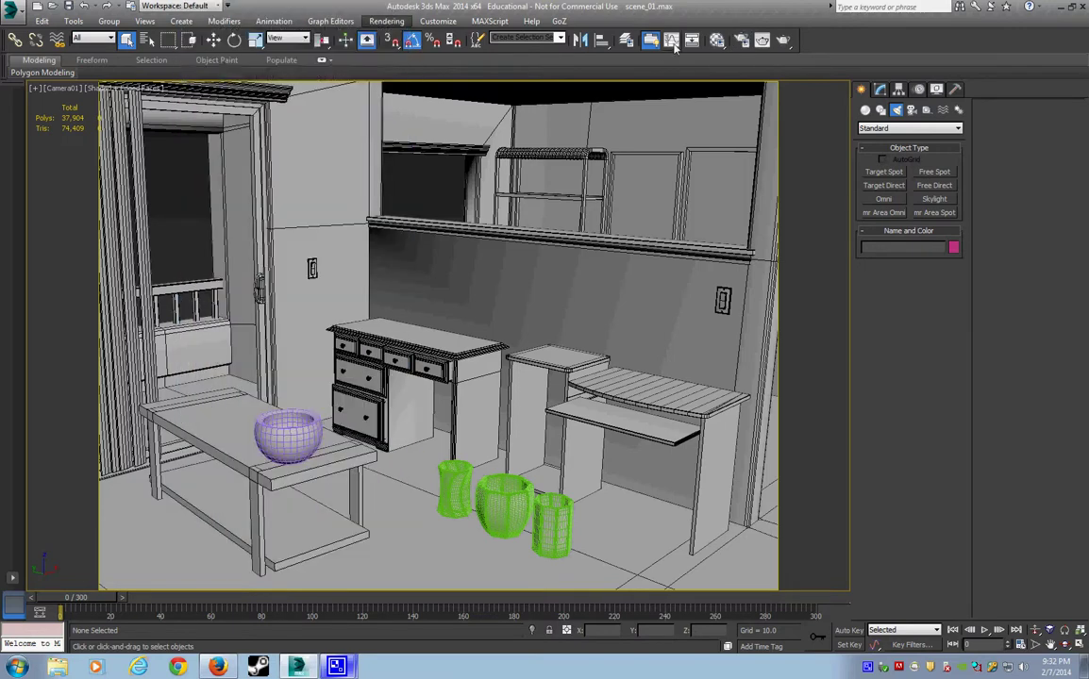
pyautogui.click(387, 21)
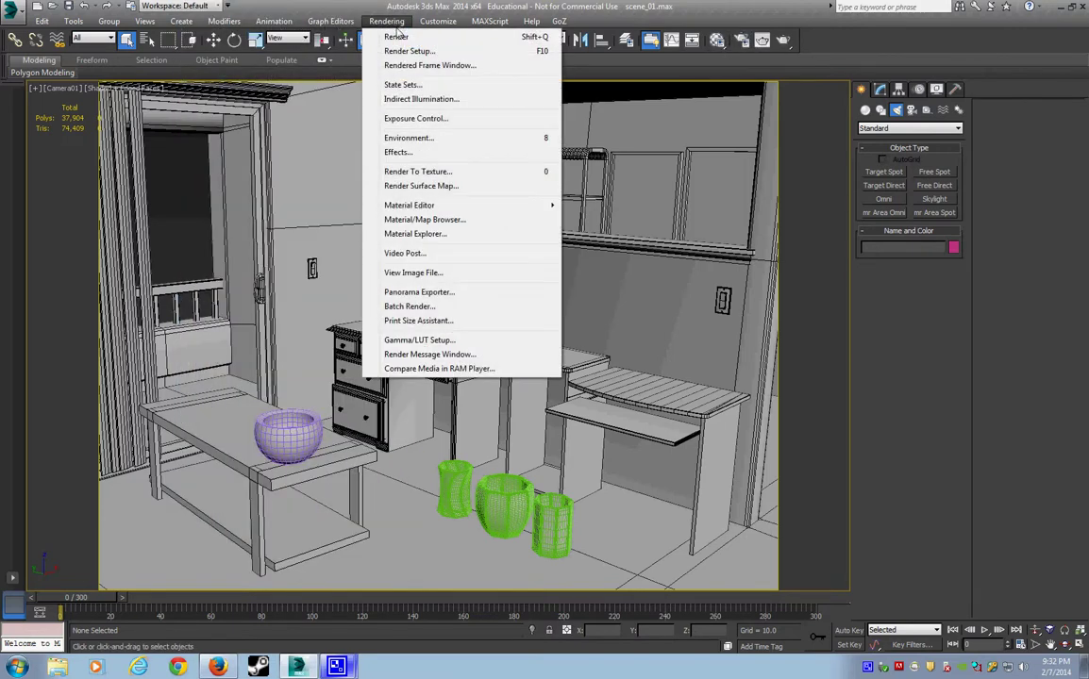
pyautogui.click(435, 53)
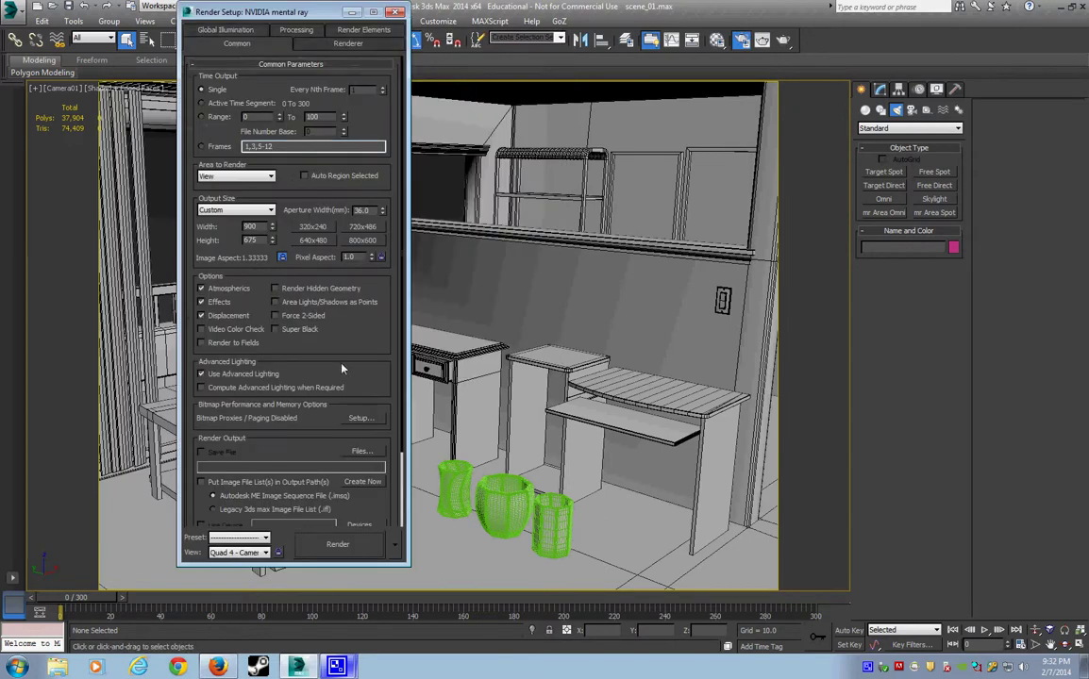
pyautogui.click(395, 13)
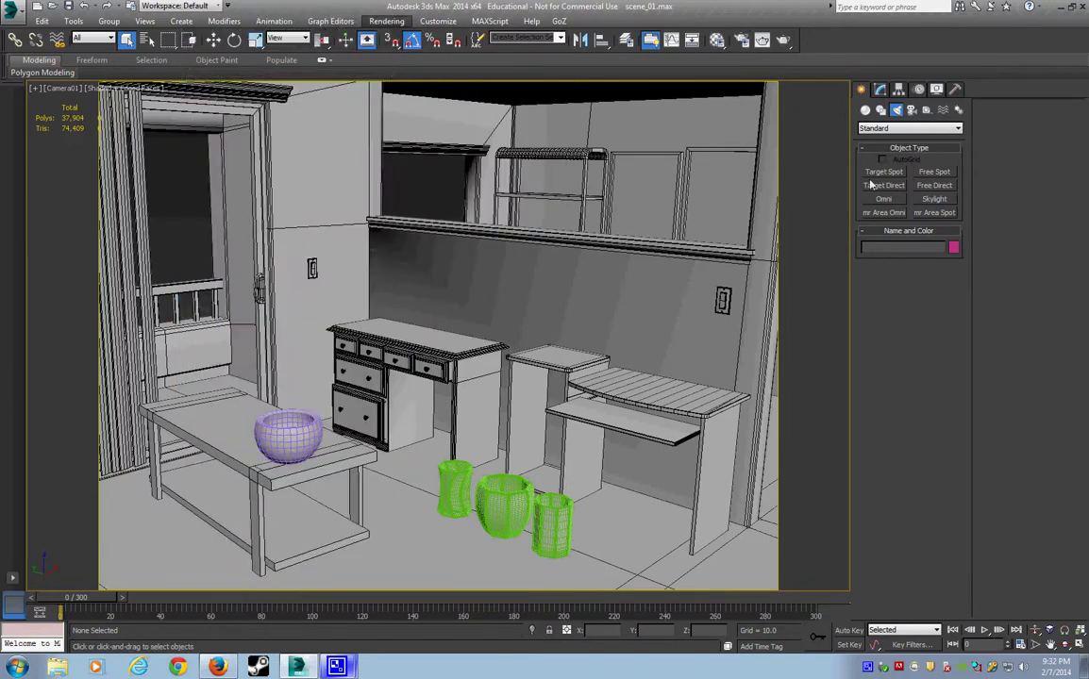
# Restore the four-viewport layout, show Systems, and switch the top-left view to Perspective
pyautogui.hotkey('alt', 'w')
pyautogui.scroll(-2, 227, 255)
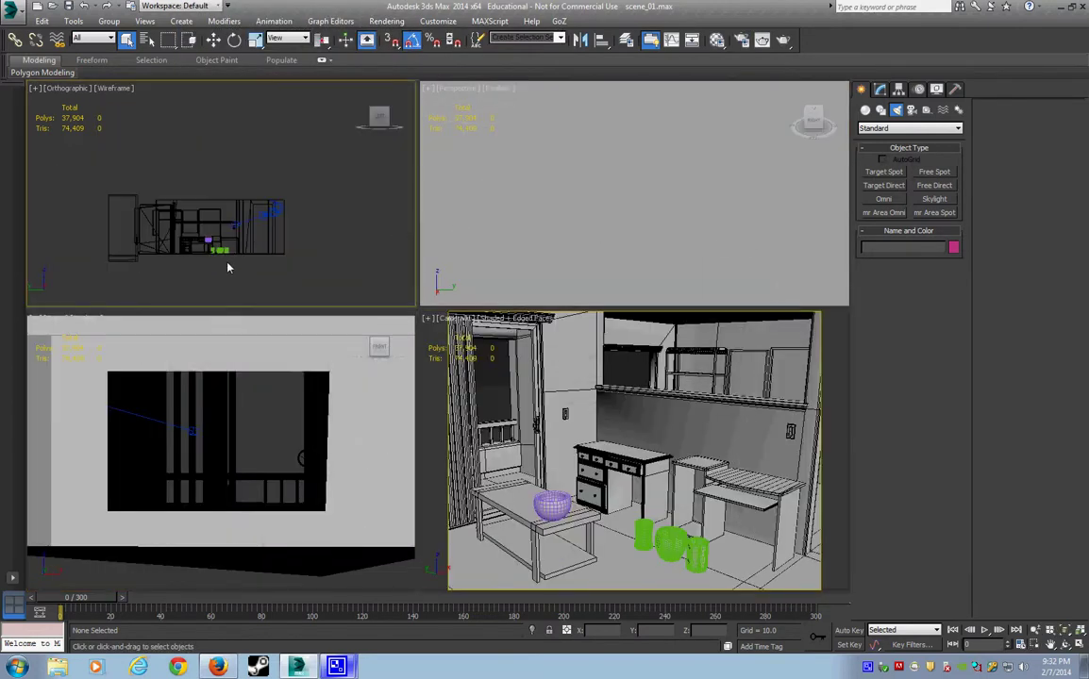
pyautogui.scroll(1, 281, 227)
pyautogui.click(959, 110)
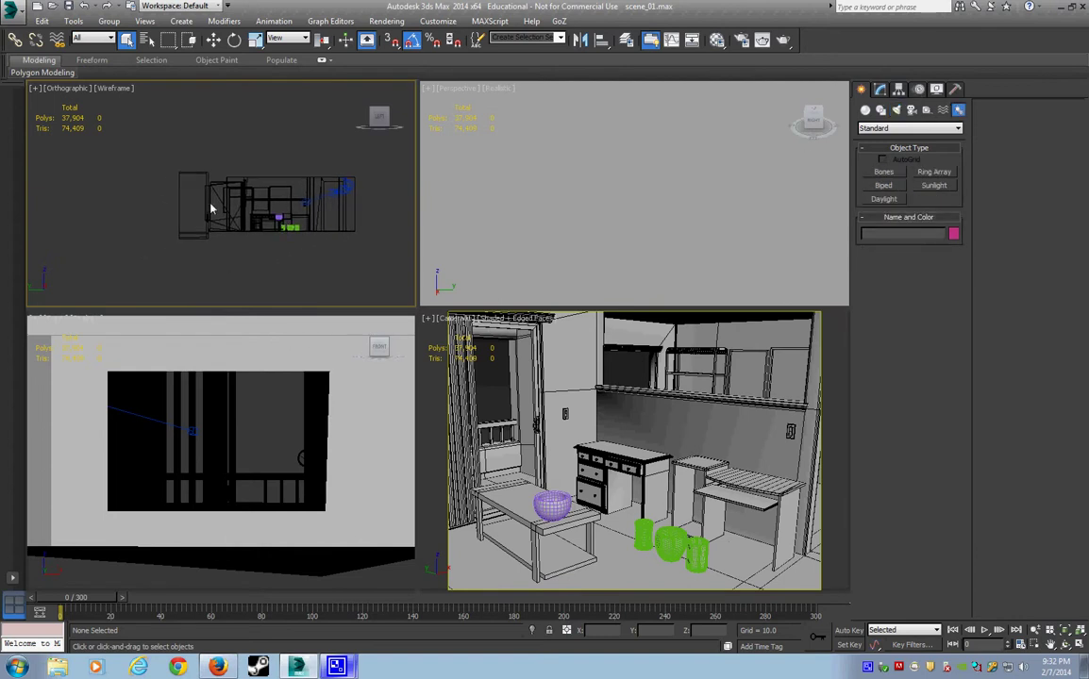
pyautogui.moveTo(211, 210)
pyautogui.mouseDown(button='middle')
pyautogui.moveTo(216, 191)
pyautogui.moveTo(260, 245)
pyautogui.mouseUp(button='middle')
pyautogui.press('p')
pyautogui.scroll(-3, 260, 246)
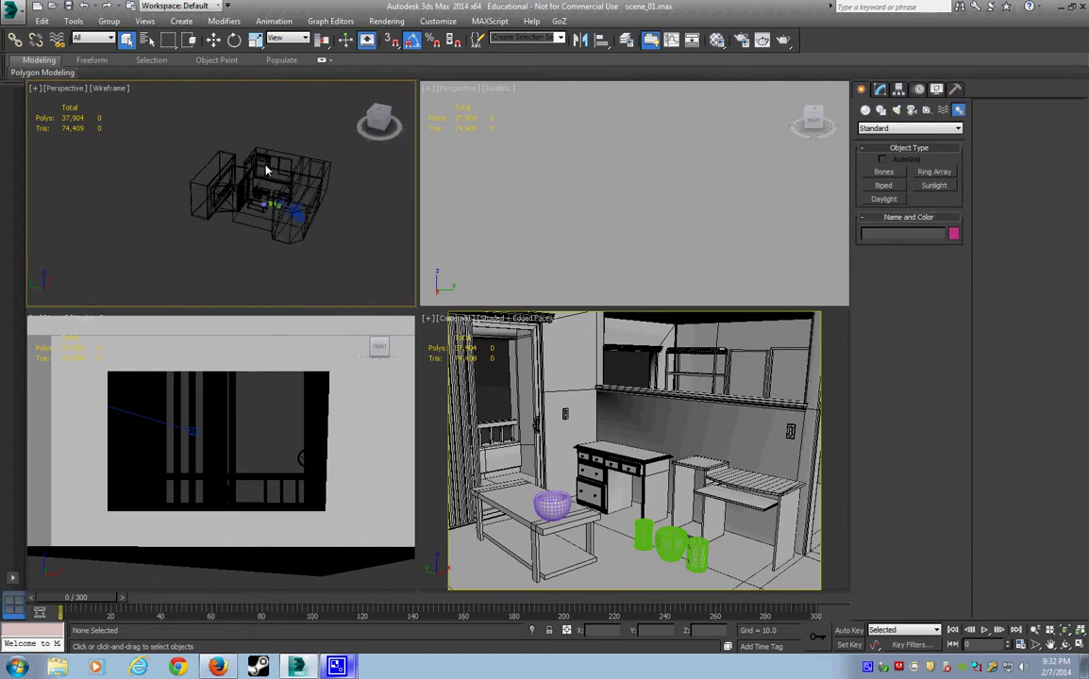
# Create Daylight001, accepting the exposure prompt and placing its compass beside the kitchen
pyautogui.click(881, 200)
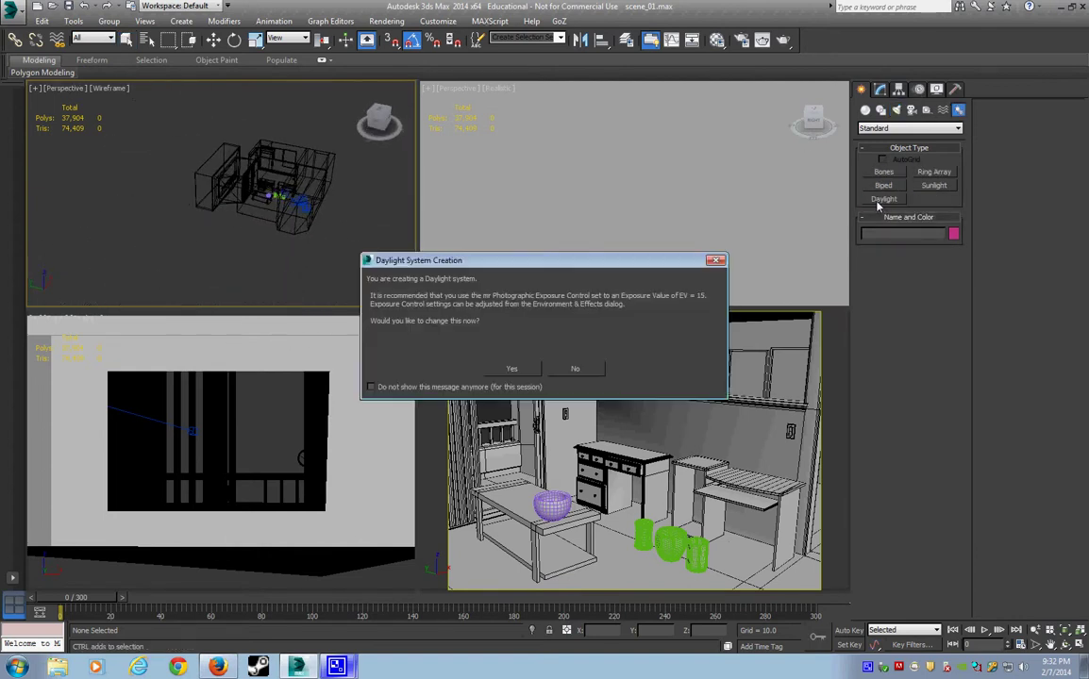
pyautogui.click(511, 372)
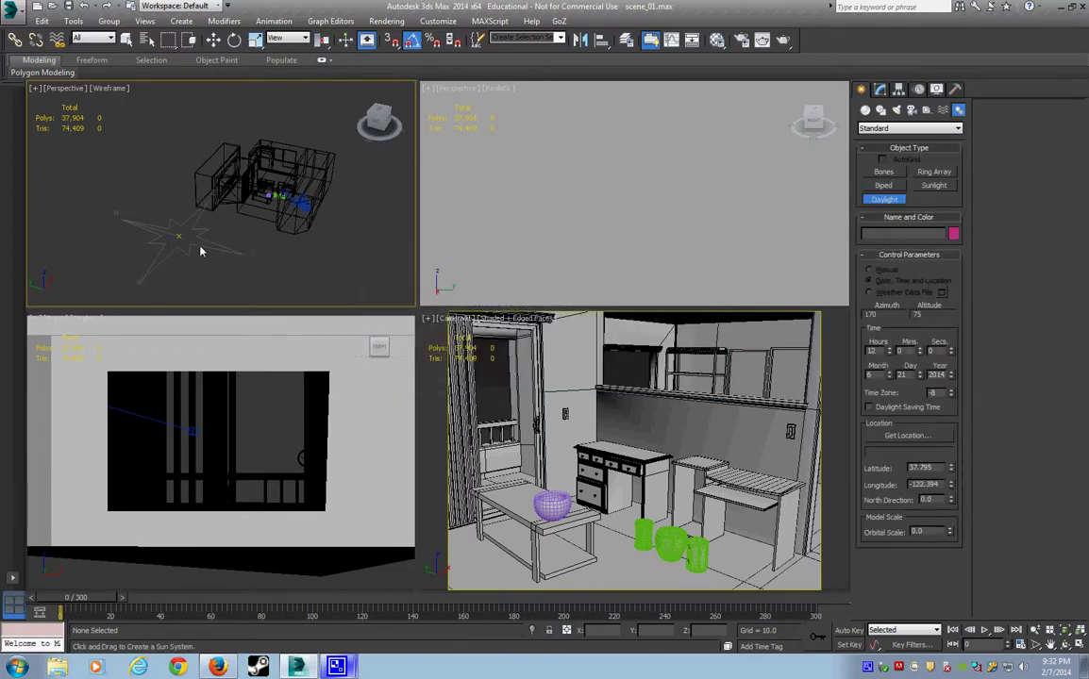
pyautogui.moveTo(179, 241); pyautogui.dragTo(191, 244)
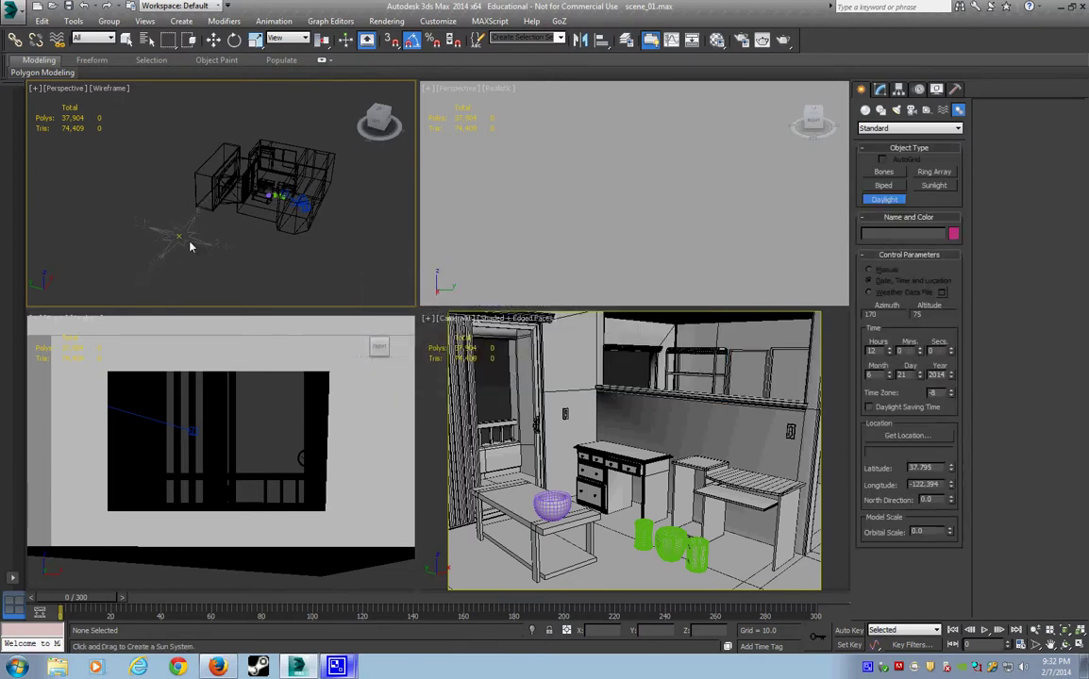
pyautogui.keyDown('alt'); pyautogui.moveTo(284, 258); pyautogui.dragTo(296, 215, button='middle'); pyautogui.keyUp('alt')
pyautogui.rightClick(275, 223)
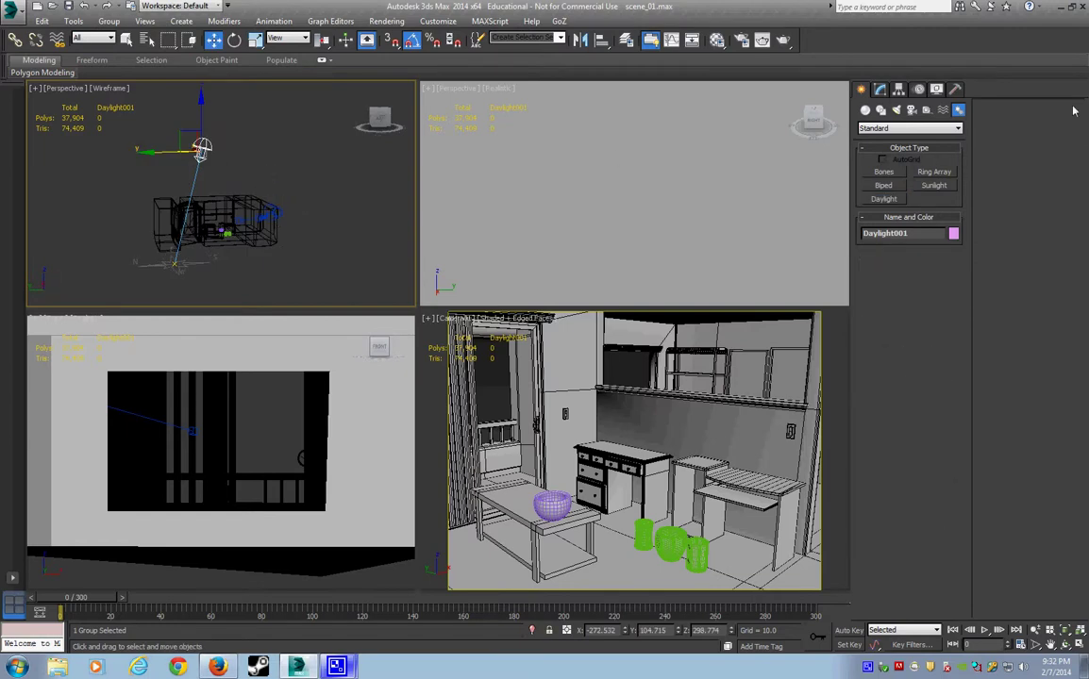
# Set Daylight001's Sunlight to mr Sun and Skylight to mr Sky, accepting mr Physical Sky
pyautogui.click(882, 89)
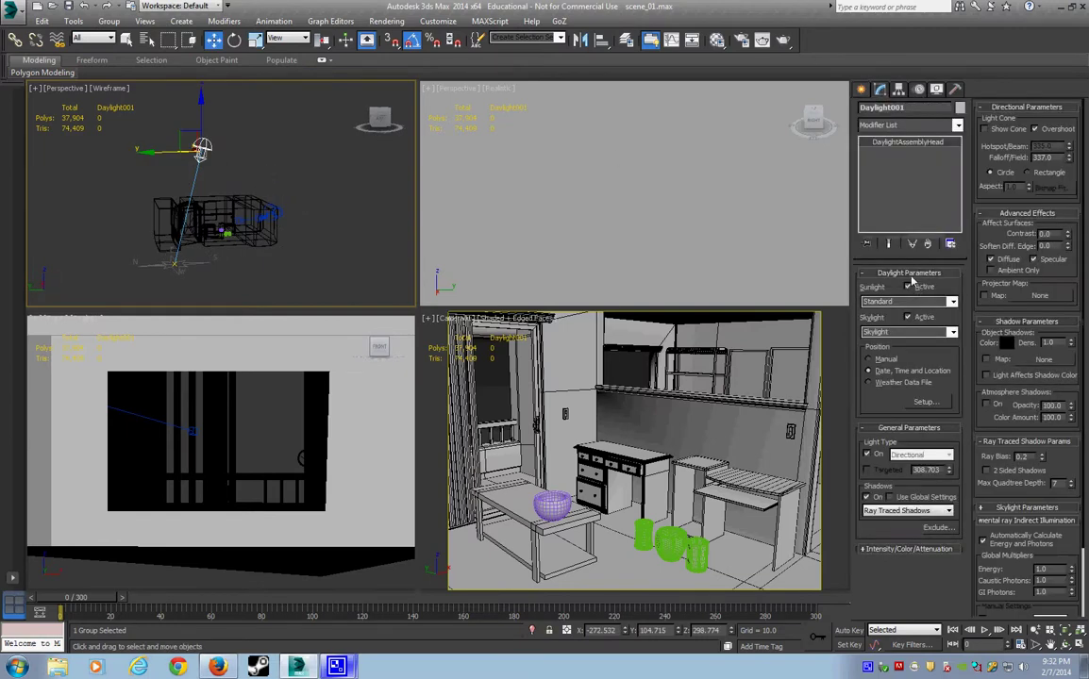
pyautogui.click(952, 302)
pyautogui.click(906, 331)
pyautogui.click(953, 332)
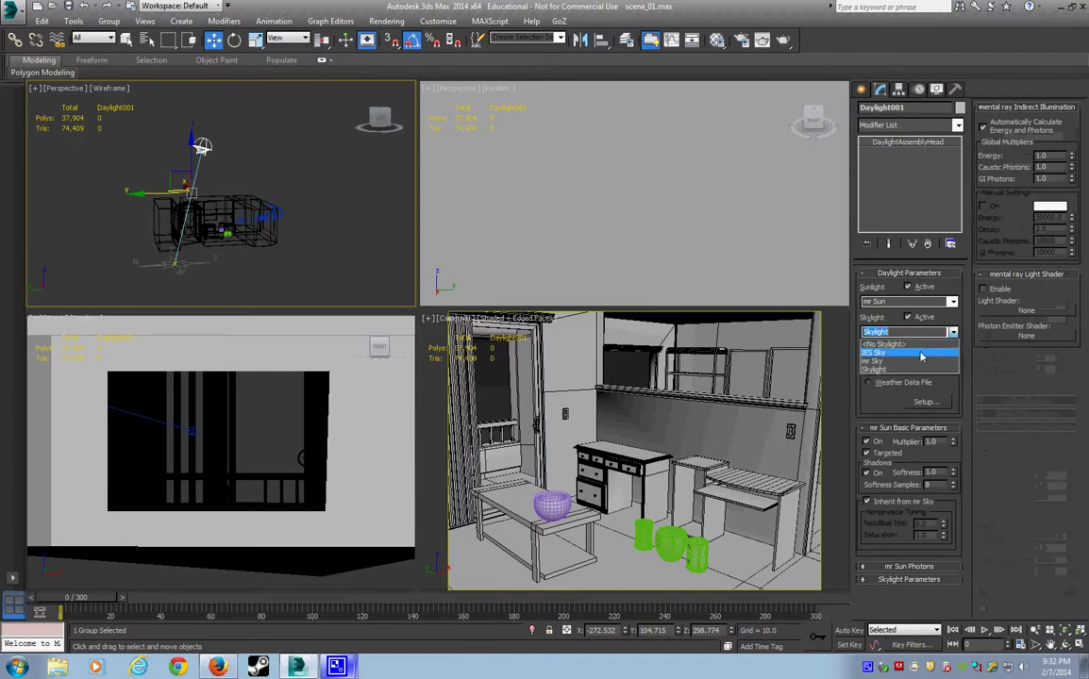
pyautogui.click(914, 361)
pyautogui.click(596, 391)
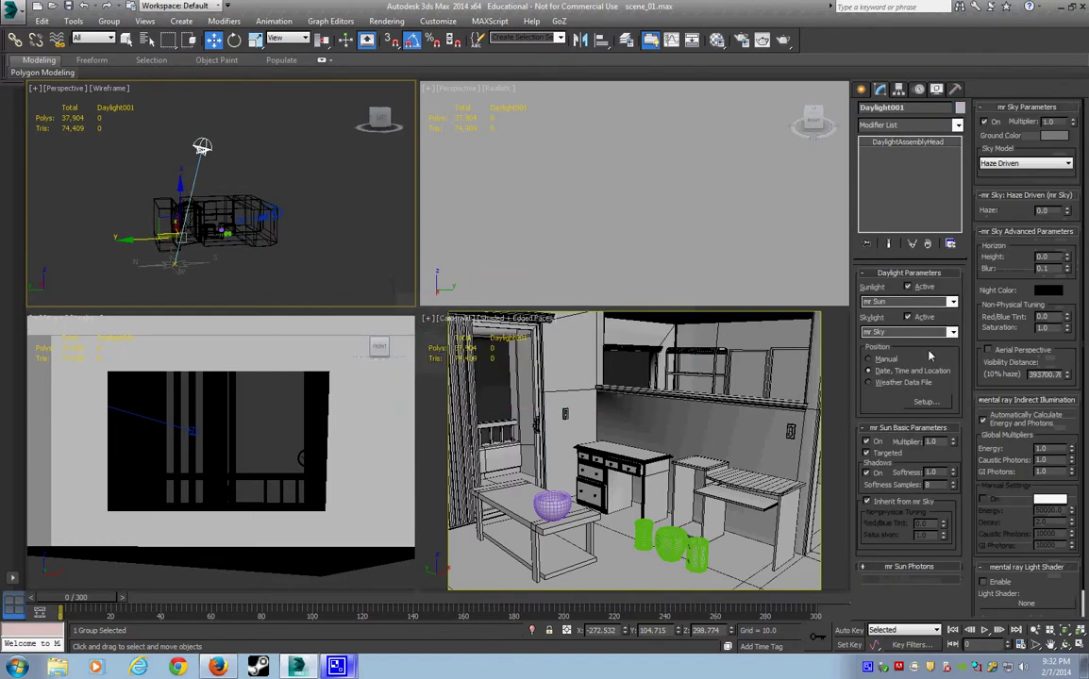
# Reselect Daylight001 and change its sun time from 12 to 17 hours
pyautogui.click(256, 278)
pyautogui.keyDown('alt'); pyautogui.moveTo(256, 278); pyautogui.dragTo(268, 250, button='middle'); pyautogui.keyUp('alt')
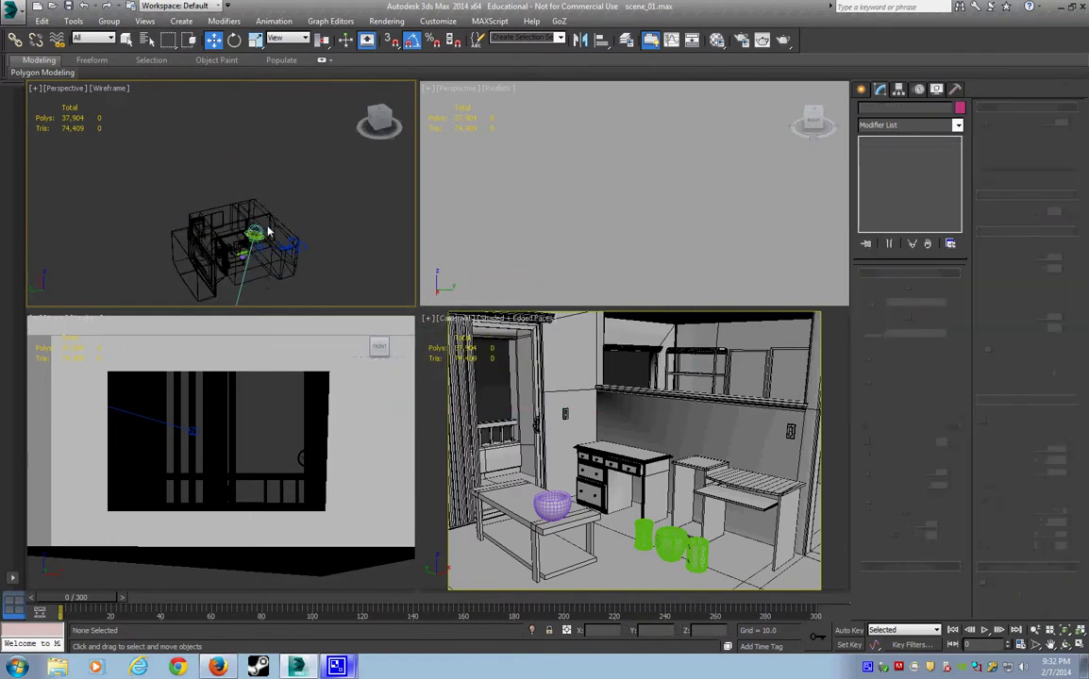
pyautogui.click(278, 236)
pyautogui.click(256, 197)
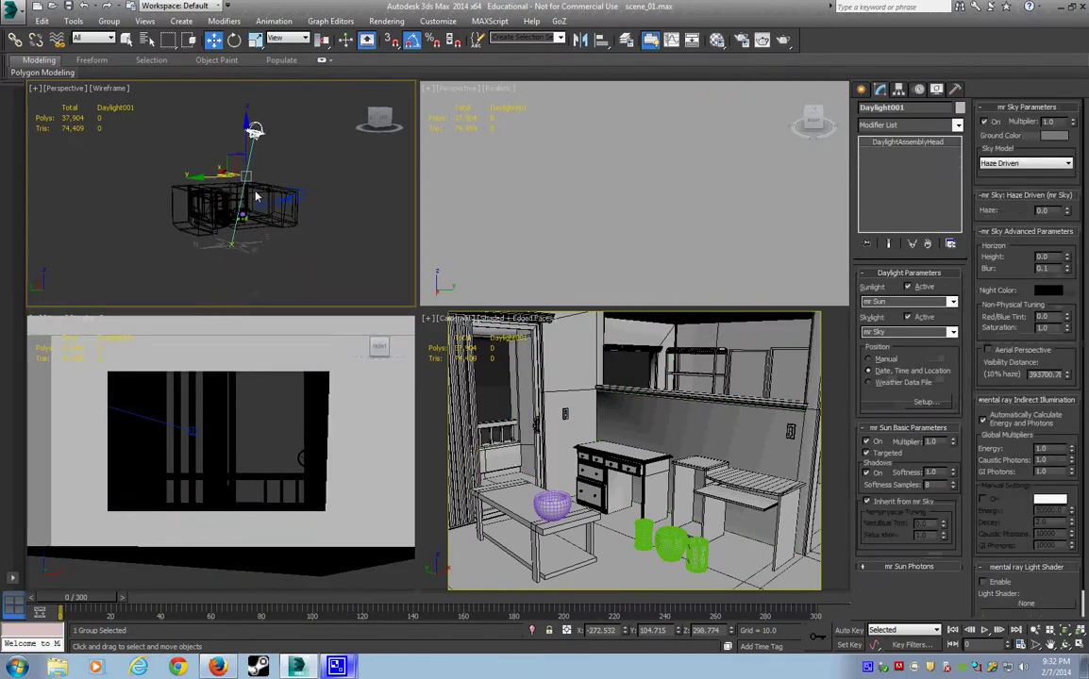
pyautogui.click(925, 401)
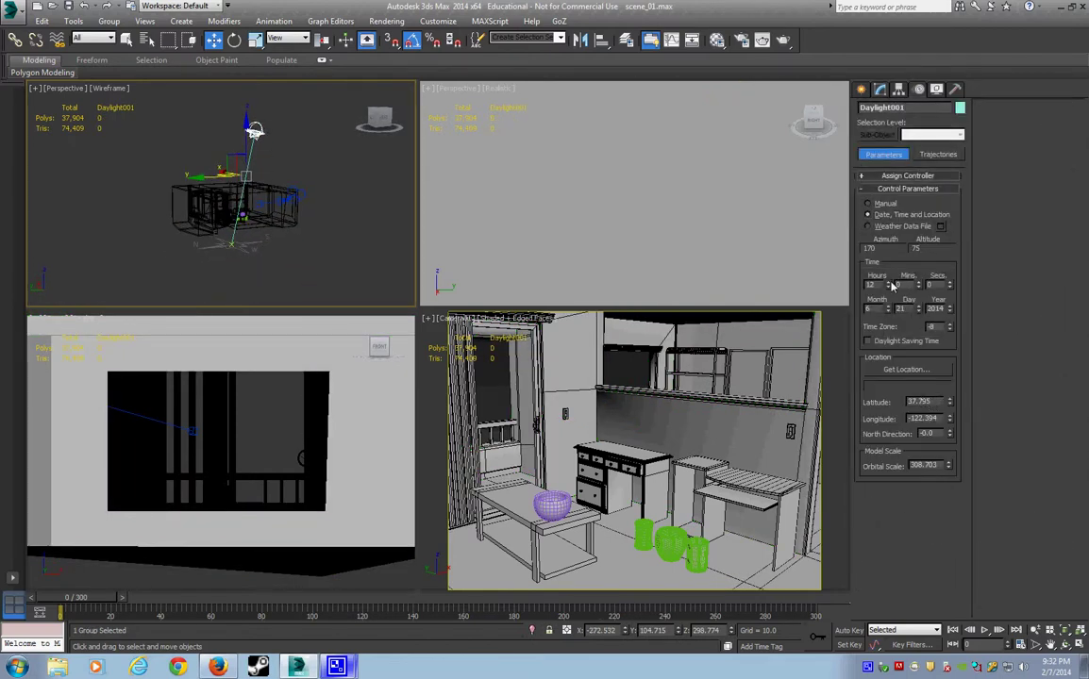
pyautogui.moveTo(893, 285); pyautogui.dragTo(893, 285)
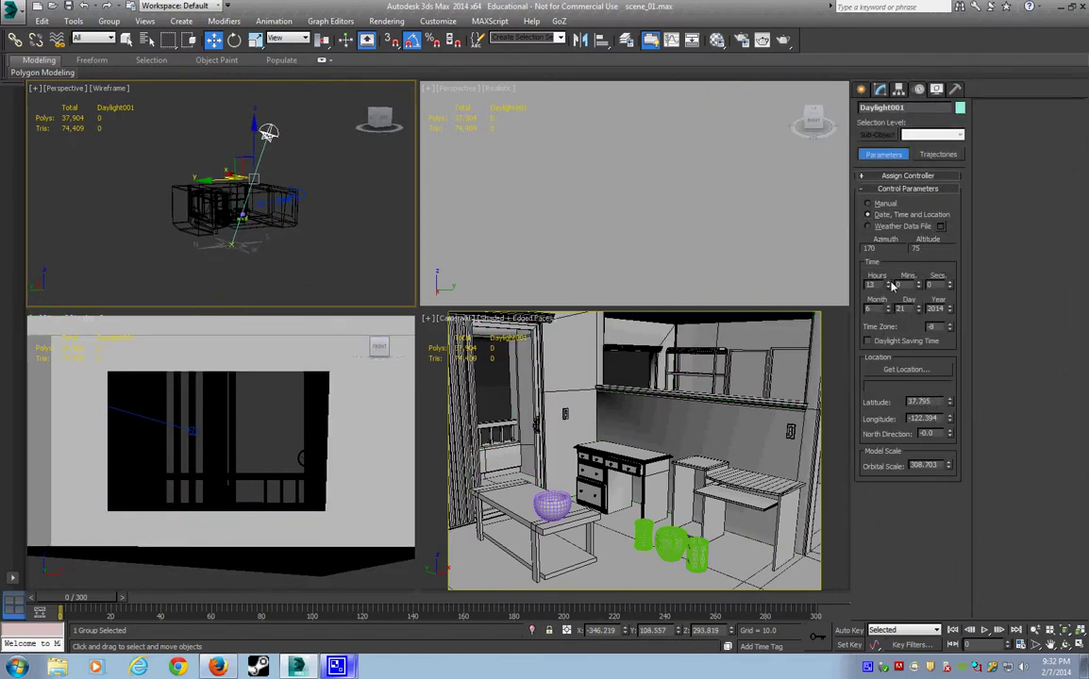
# Leave the time settings and select the compass helper Compass001
pyautogui.click(860, 89)
pyautogui.click(231, 241)
pyautogui.scroll(3, 170, 236)
# Rotate Compass001 -80° about Z and move it left beside the kitchen
pyautogui.press('e')
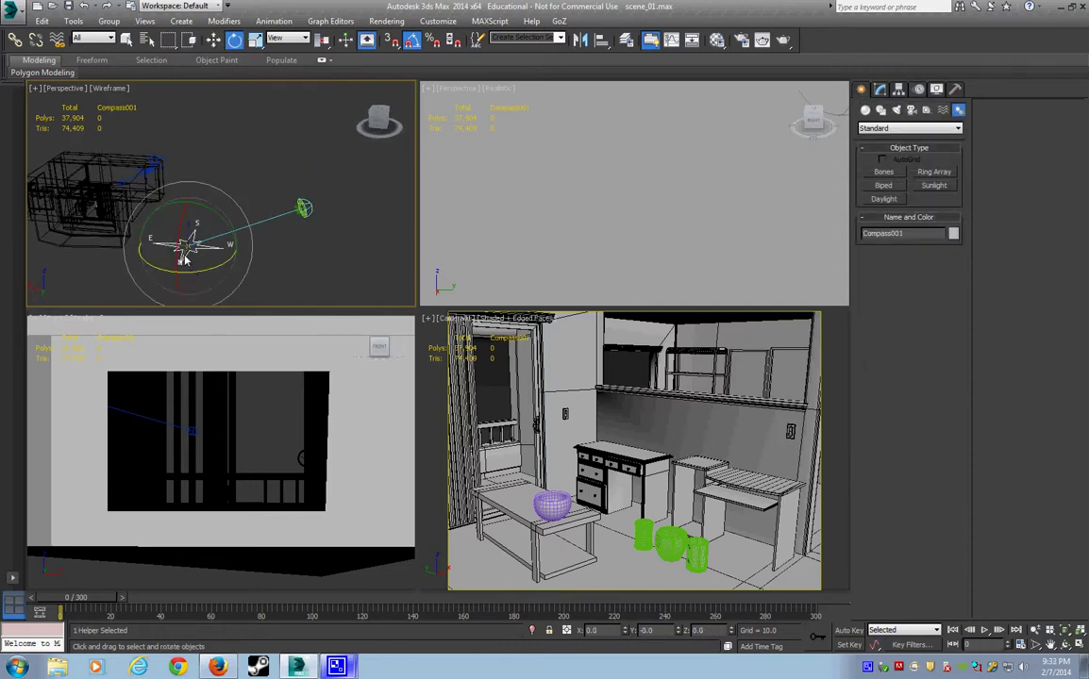
pyautogui.moveTo(185, 261); pyautogui.dragTo(167, 284)
pyautogui.press('w')
pyautogui.moveTo(174, 283)
pyautogui.keyDown('alt'); pyautogui.mouseDown(button='middle')
pyautogui.moveTo(253, 233)
pyautogui.moveTo(227, 237)
pyautogui.moveTo(290, 239)
pyautogui.mouseUp(button='middle'); pyautogui.keyUp('alt')
pyautogui.moveTo(291, 232); pyautogui.dragTo(238, 233)
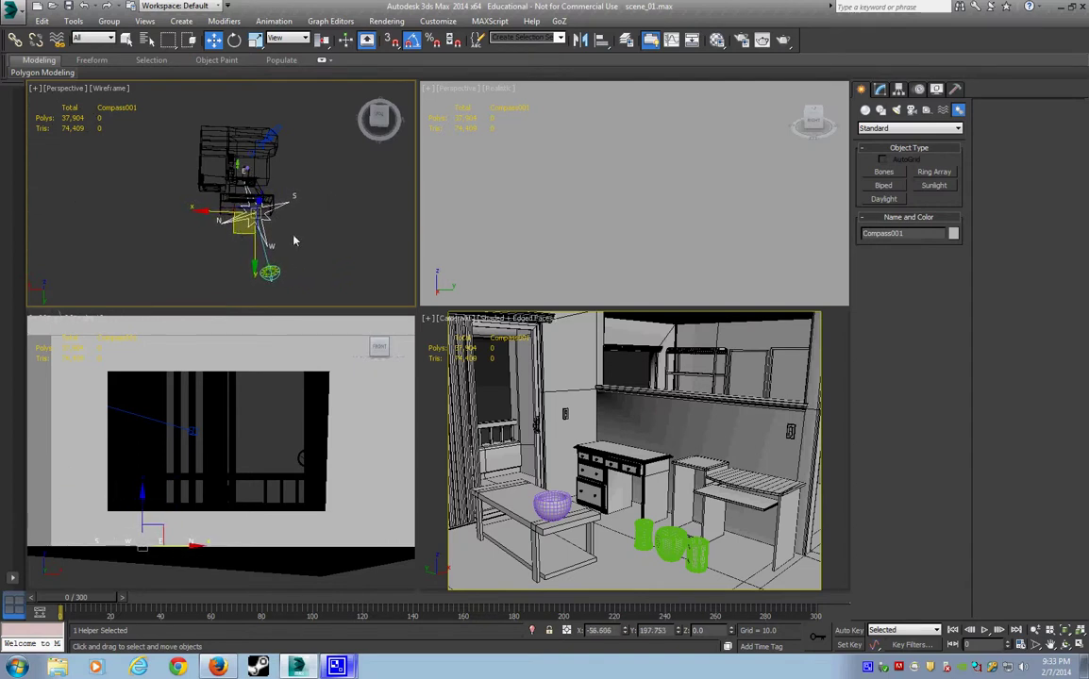
pyautogui.click(304, 259)
pyautogui.moveTo(304, 259)
pyautogui.keyDown('alt'); pyautogui.mouseDown(button='middle')
pyautogui.moveTo(202, 214)
pyautogui.moveTo(236, 223)
pyautogui.mouseUp(button='middle'); pyautogui.keyUp('alt')
pyautogui.scroll(-2, 211, 389)
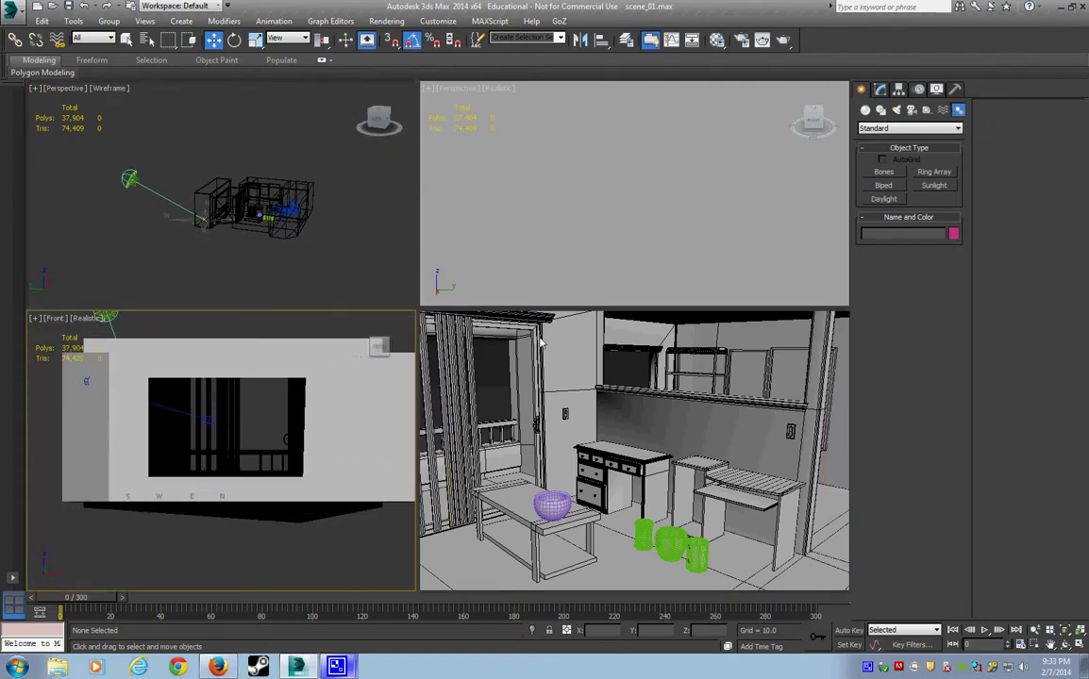
# Keep mr Photographic Exposure Control and apply the Physically Based Lighting, Indoor Daylight preset
pyautogui.click(387, 21)
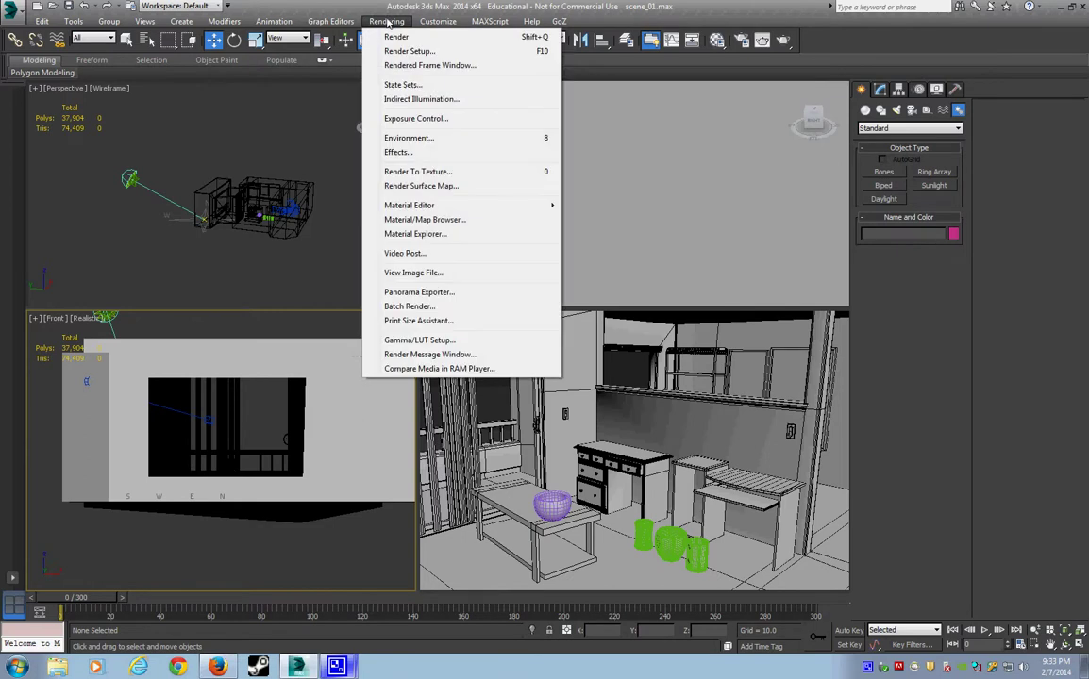
pyautogui.click(436, 138)
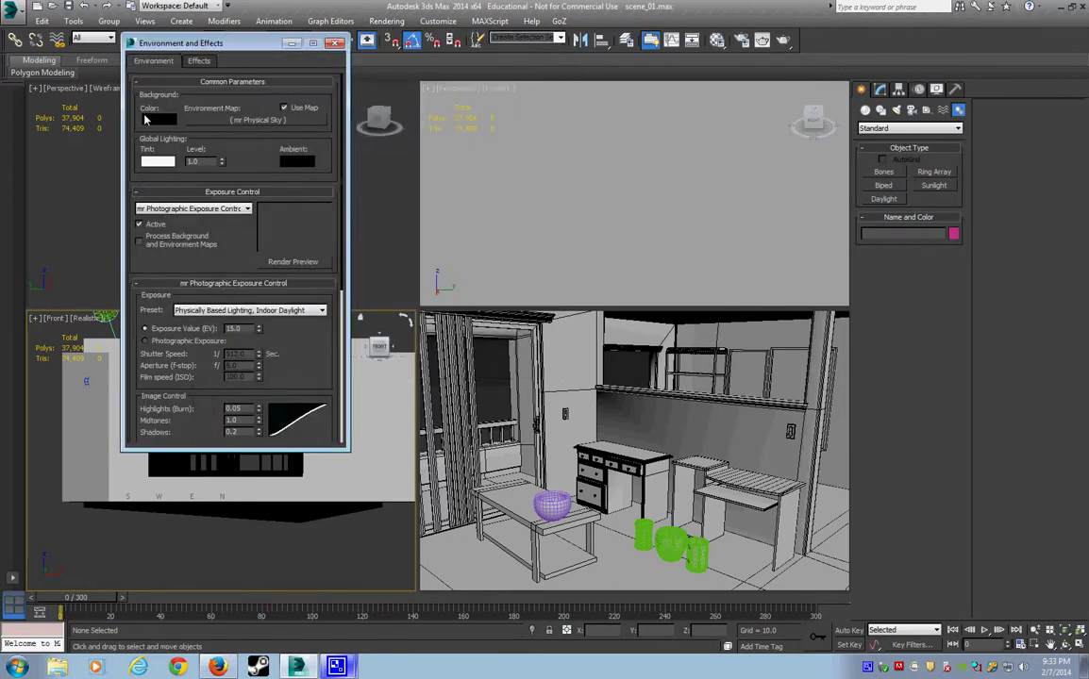
pyautogui.click(173, 211)
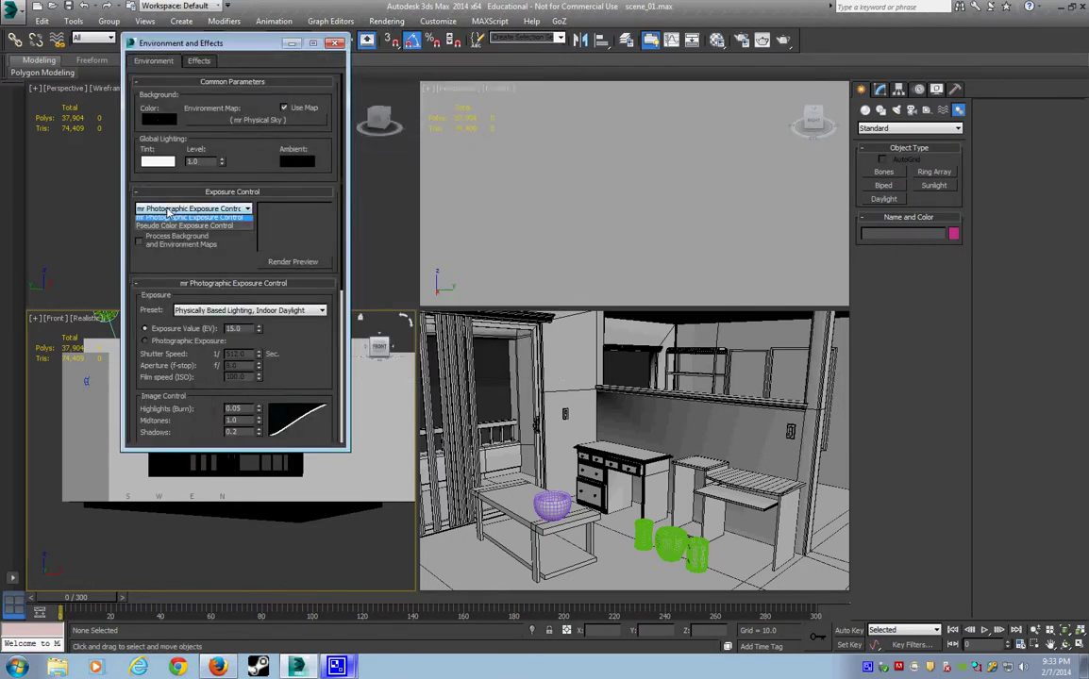
pyautogui.click(162, 254)
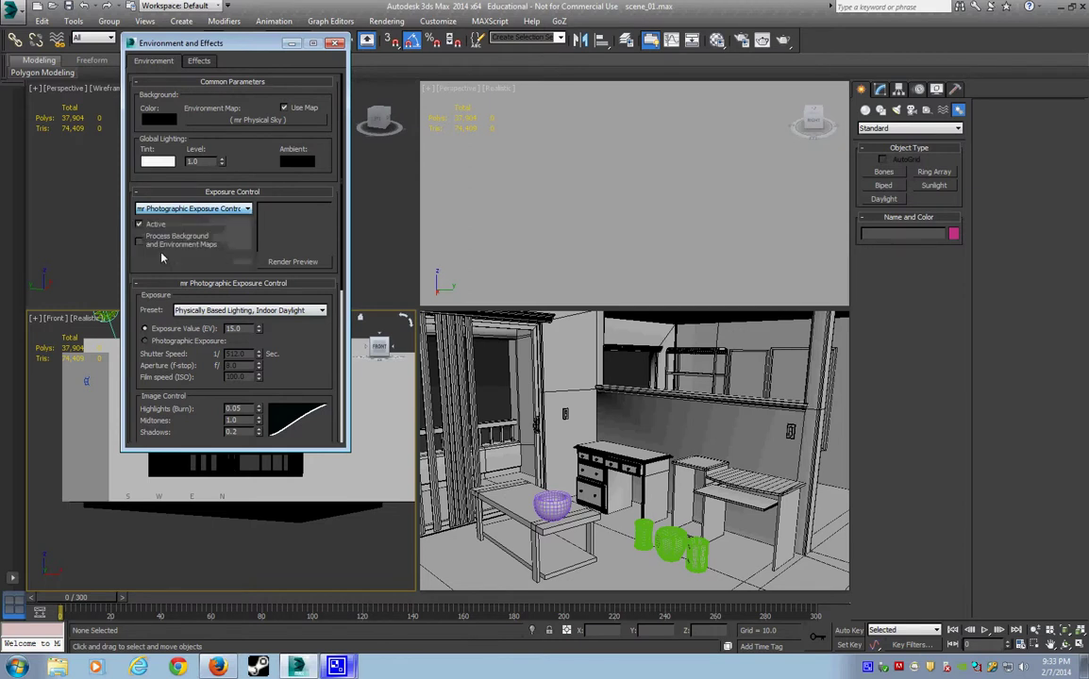
pyautogui.click(250, 310)
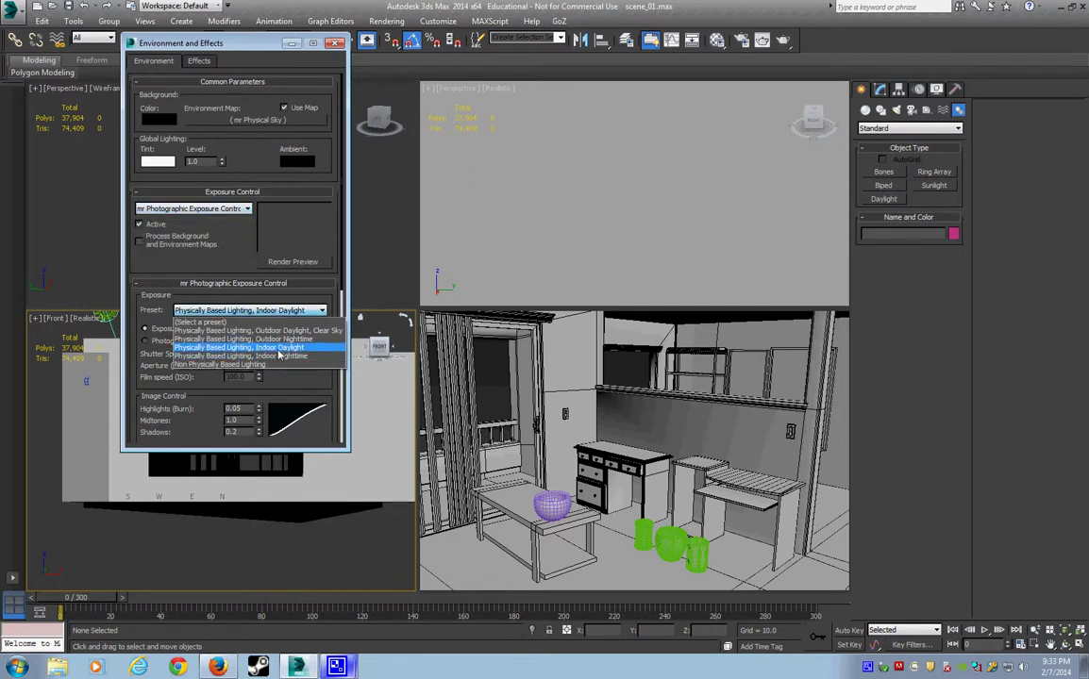
pyautogui.click(279, 354)
pyautogui.click(335, 44)
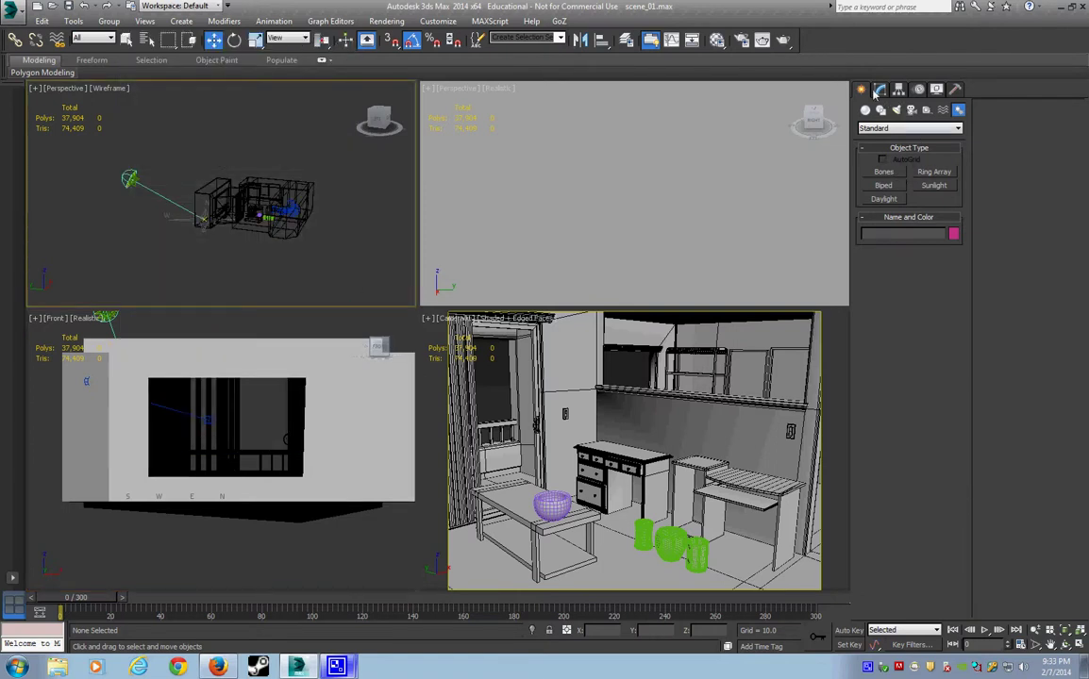
# Draw a Photometric mr Sky Portal over the window opening in the Front view
pyautogui.click(898, 112)
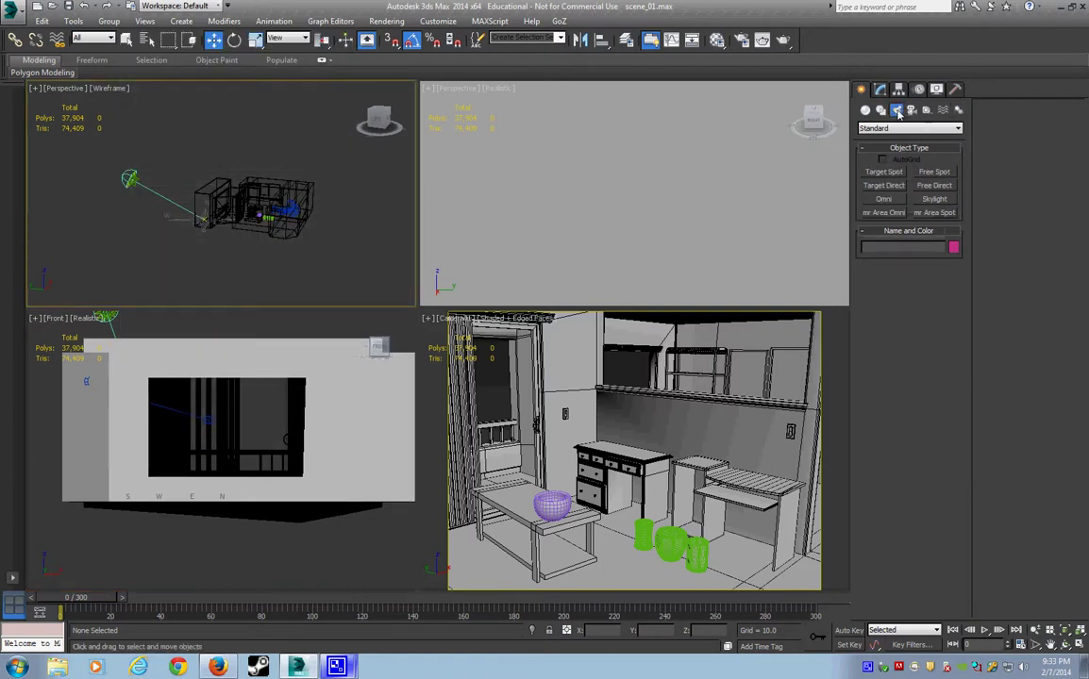
pyautogui.click(881, 129)
pyautogui.click(882, 143)
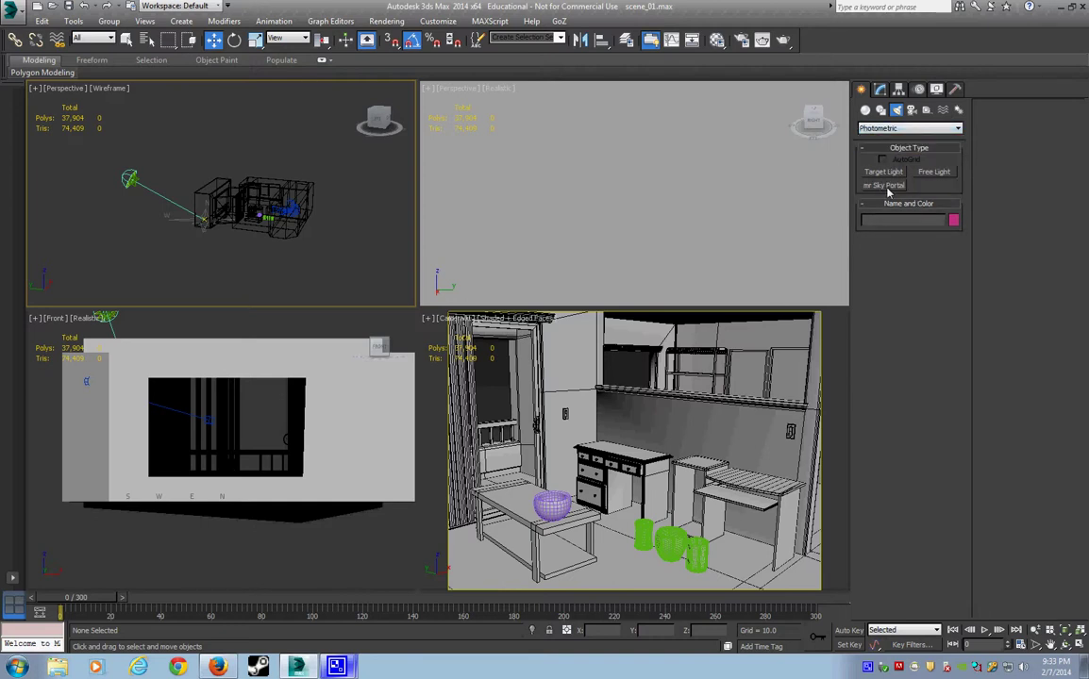
pyautogui.click(884, 185)
pyautogui.moveTo(265, 391); pyautogui.dragTo(173, 437, button='middle')
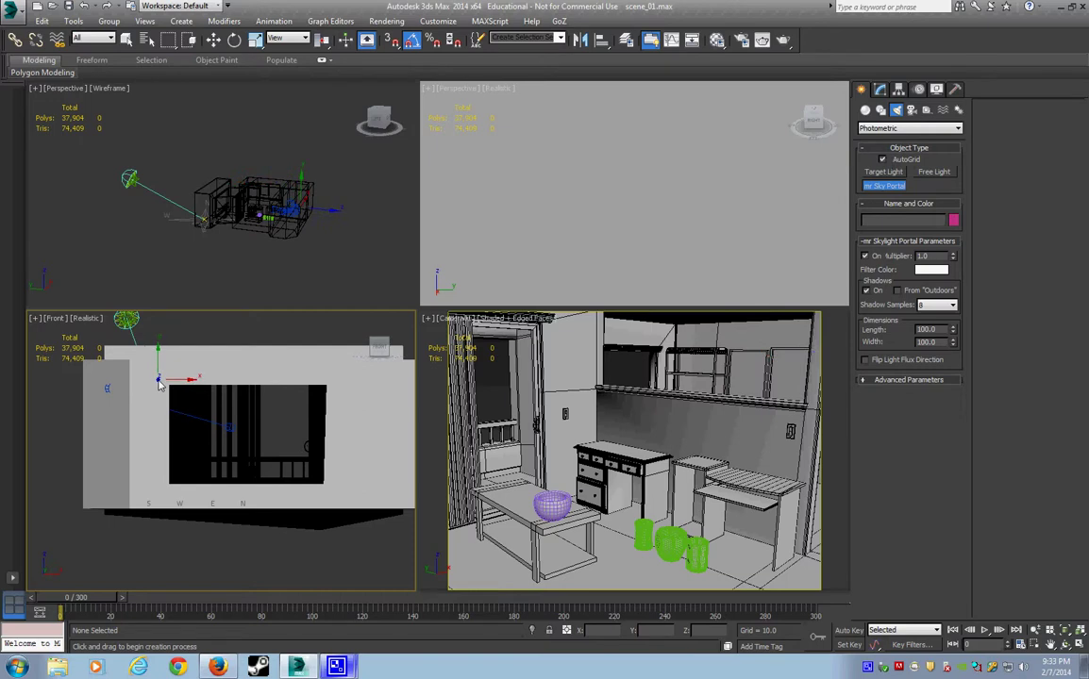
pyautogui.moveTo(159, 381); pyautogui.dragTo(335, 489)
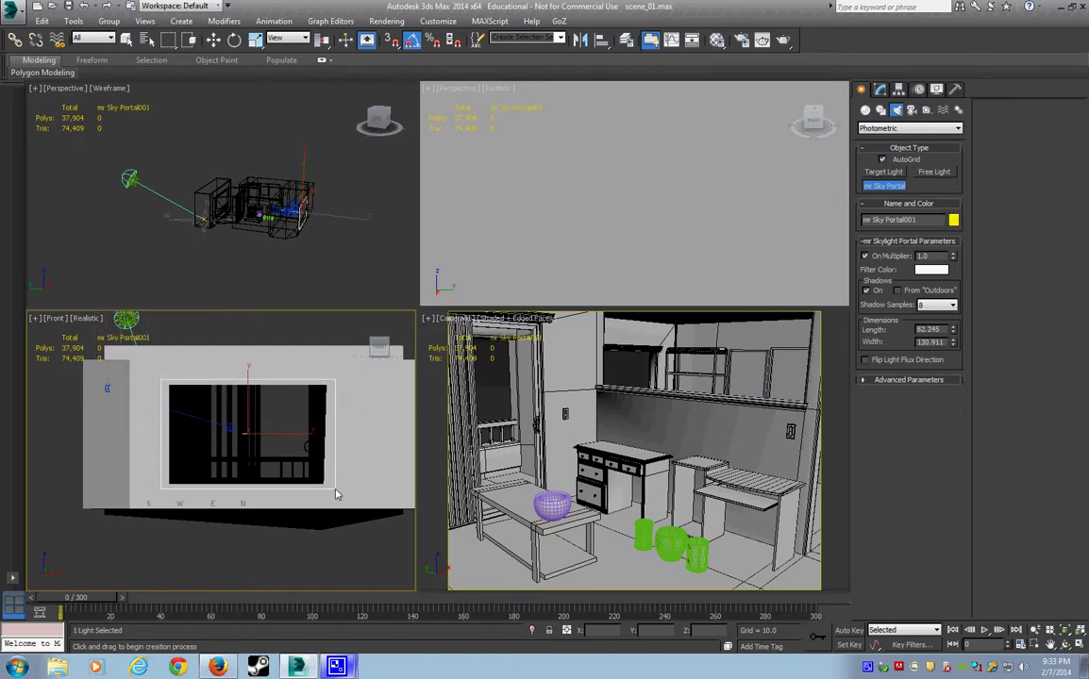
pyautogui.keyDown('alt'); pyautogui.moveTo(241, 168); pyautogui.dragTo(257, 241, button='middle'); pyautogui.keyUp('alt')
pyautogui.press('w')
pyautogui.moveTo(282, 379); pyautogui.dragTo(251, 384, button='middle')
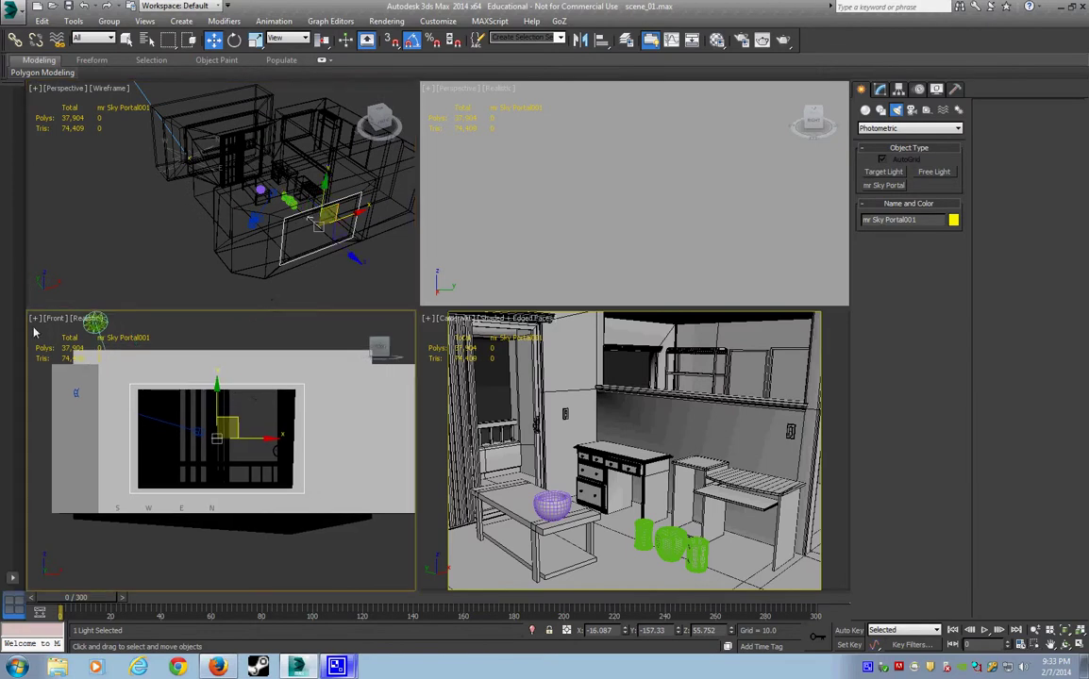
# Shift-drag the sky portal to make a copy, mr Sky Portal002
pyautogui.click(343, 347)
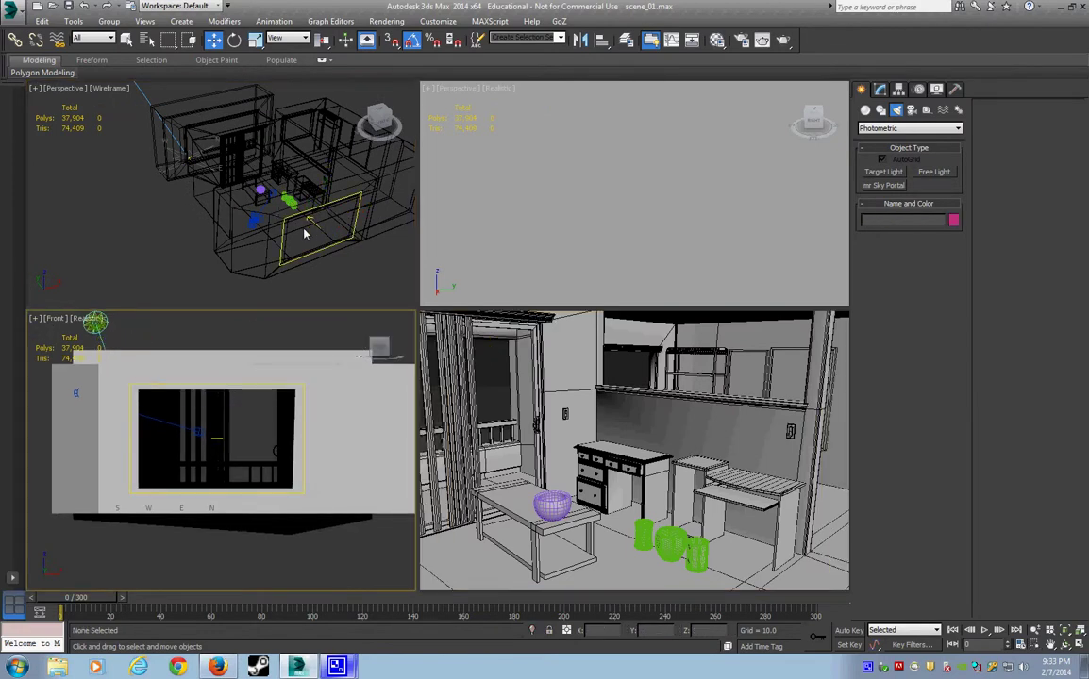
pyautogui.click(283, 205)
pyautogui.keyDown('alt'); pyautogui.moveTo(283, 206); pyautogui.dragTo(295, 224, button='middle'); pyautogui.keyUp('alt')
pyautogui.keyDown('shift'); pyautogui.moveTo(295, 224); pyautogui.dragTo(87, 223); pyautogui.keyUp('shift')
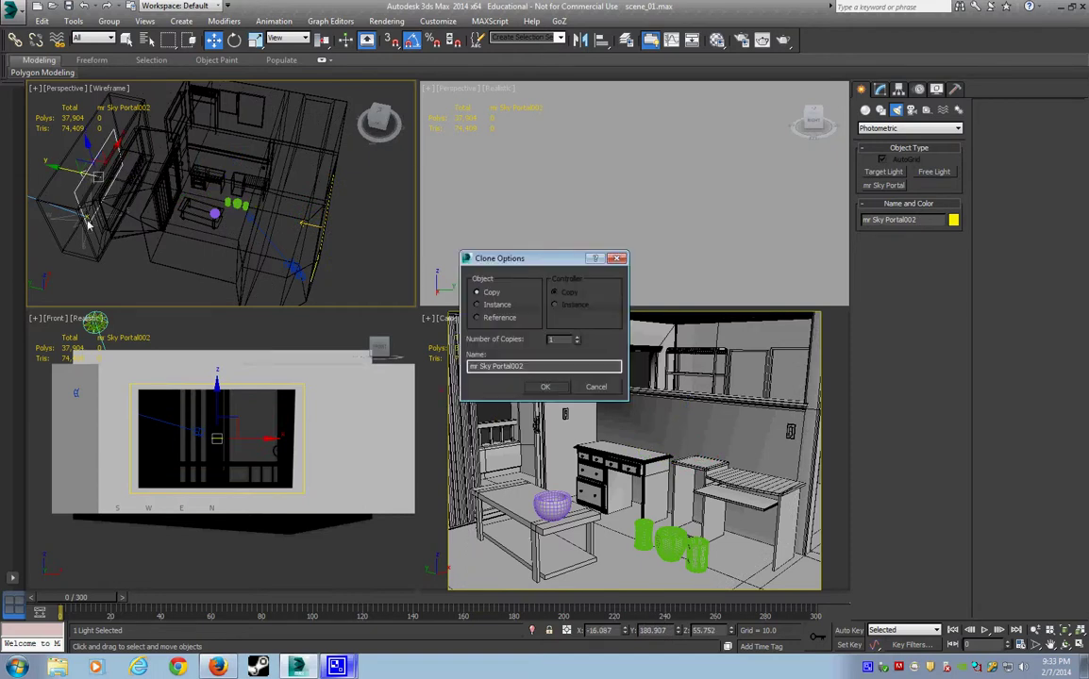
pyautogui.click(545, 389)
pyautogui.moveTo(283, 189)
pyautogui.keyDown('alt'); pyautogui.mouseDown(button='middle')
pyautogui.moveTo(312, 174)
pyautogui.moveTo(275, 172)
pyautogui.moveTo(236, 218)
pyautogui.mouseUp(button='middle'); pyautogui.keyUp('alt')
# Rotate mr Sky Portal002 to face another wall, with the perspective view shaded
pyautogui.press('e')
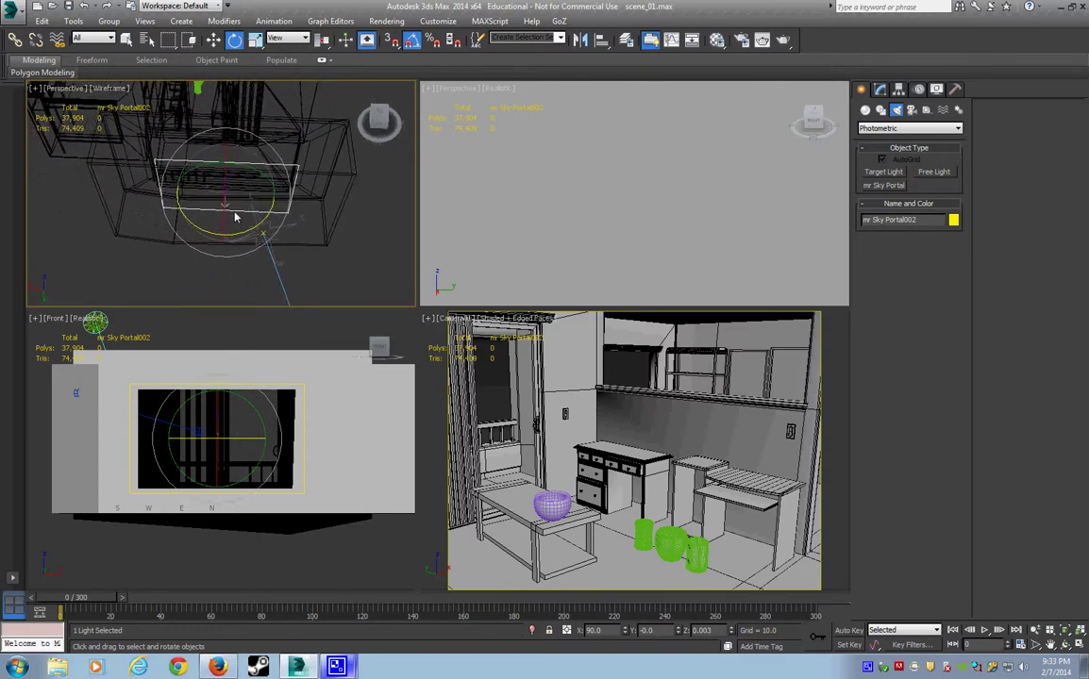
pyautogui.press('F3')
pyautogui.moveTo(252, 234)
pyautogui.mouseDown()
pyautogui.moveTo(129, 240)
pyautogui.moveTo(116, 215)
pyautogui.mouseUp()
pyautogui.hotkey('alt', 'space')
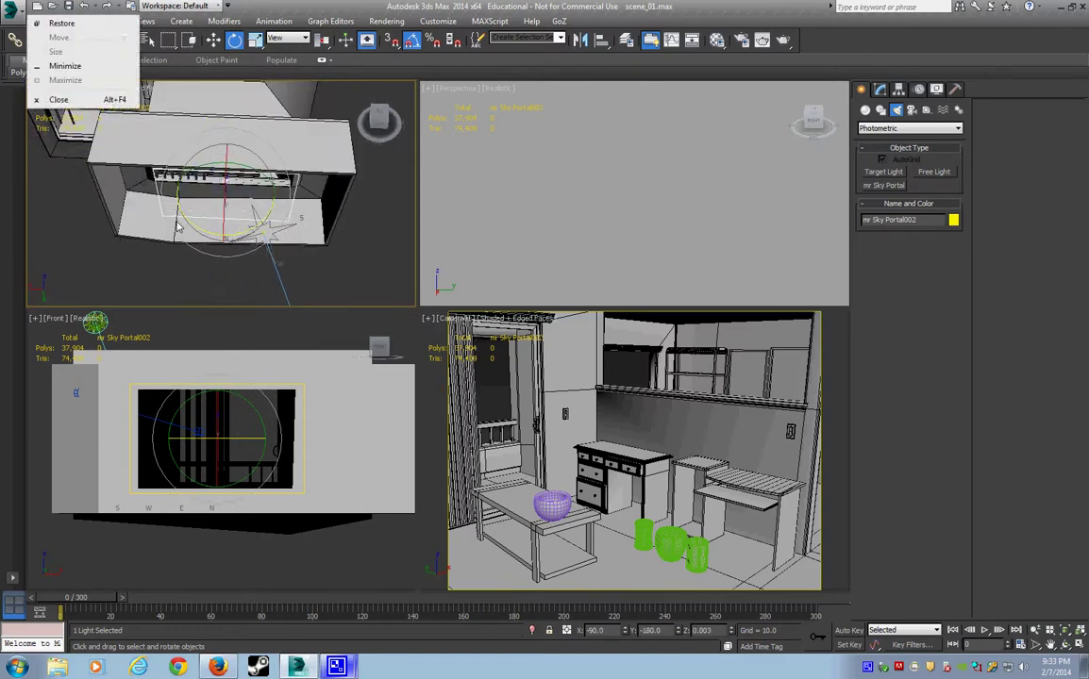
pyautogui.keyDown('alt'); pyautogui.moveTo(175, 227); pyautogui.dragTo(226, 189, button='middle'); pyautogui.keyUp('alt')
# Scale up mr Sky Portal002 to fill the neighbouring window
pyautogui.press('r')
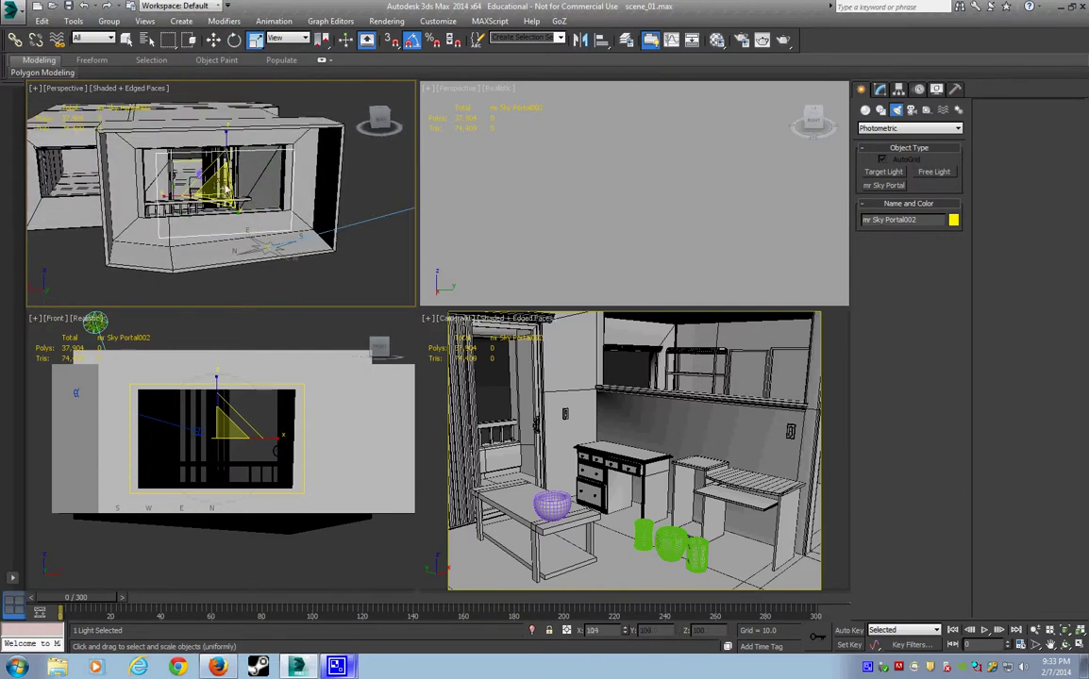
pyautogui.moveTo(226, 189); pyautogui.dragTo(231, 146)
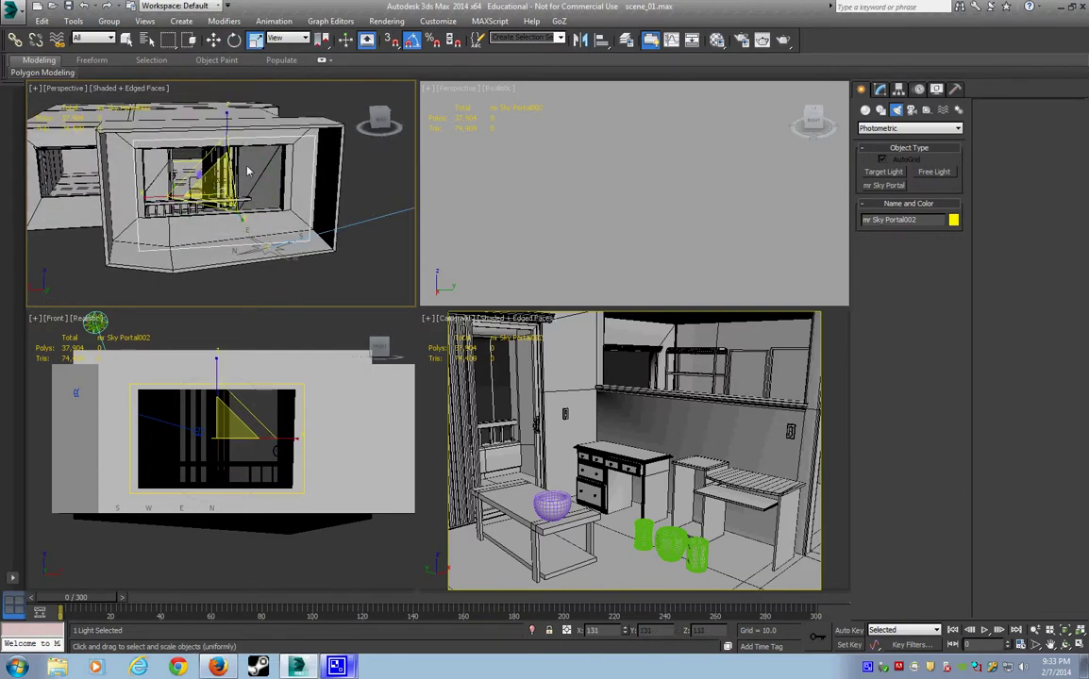
pyautogui.click(339, 668)
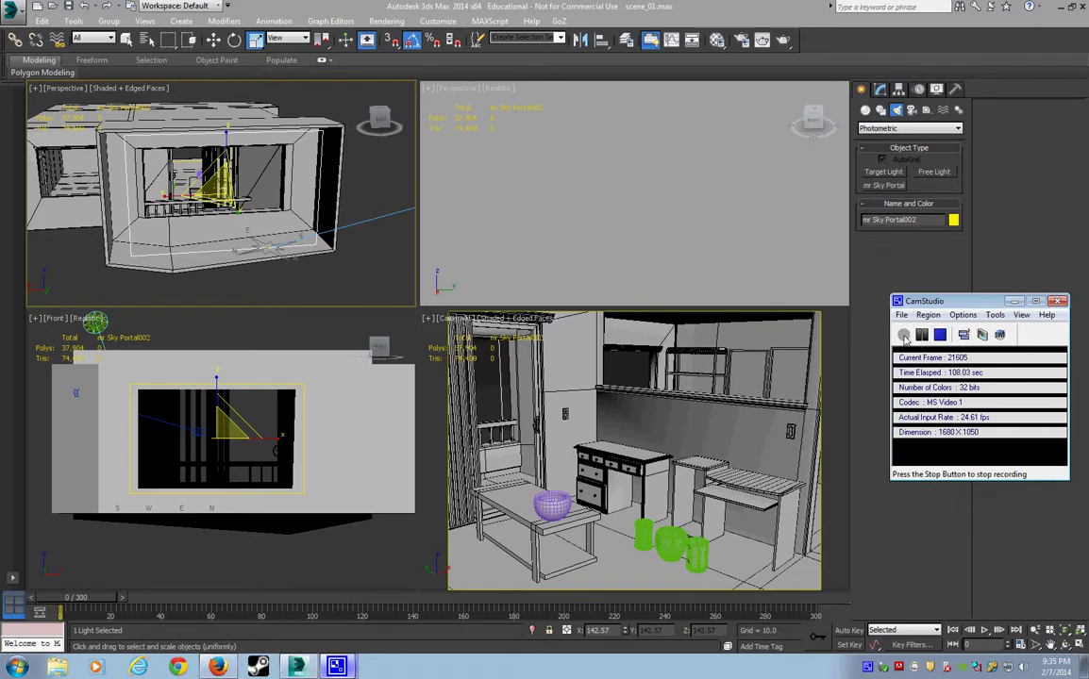
pyautogui.keyDown('alt'); pyautogui.moveTo(217, 179); pyautogui.dragTo(274, 189, button='middle'); pyautogui.keyUp('alt')
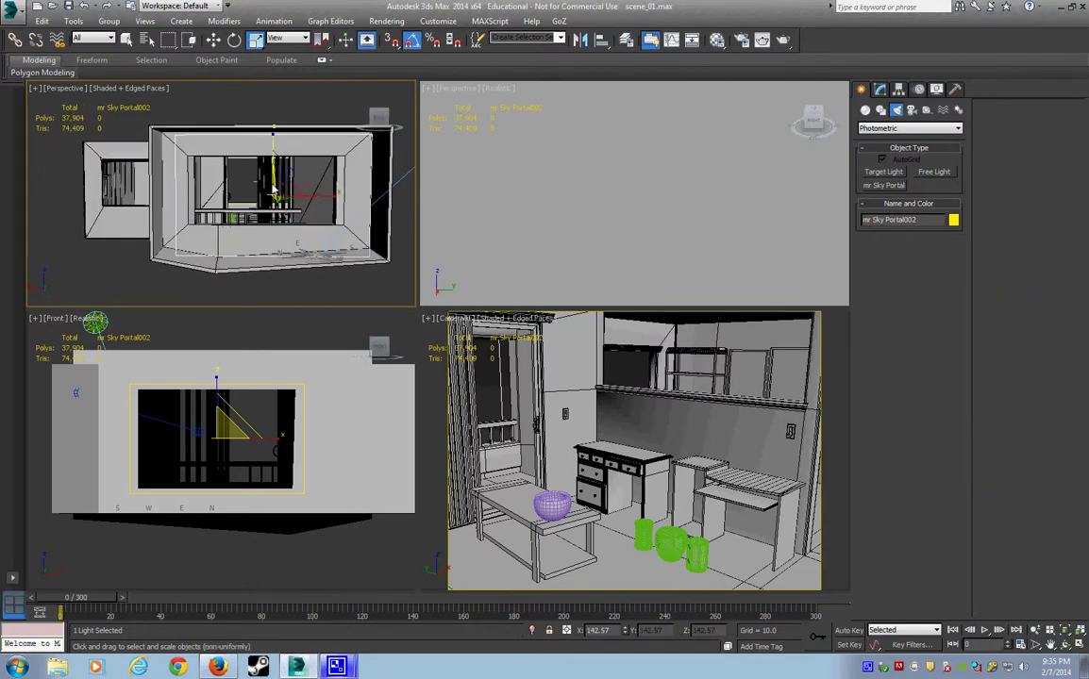
# Move the portal copy into the window opening and position it there
pyautogui.press('w')
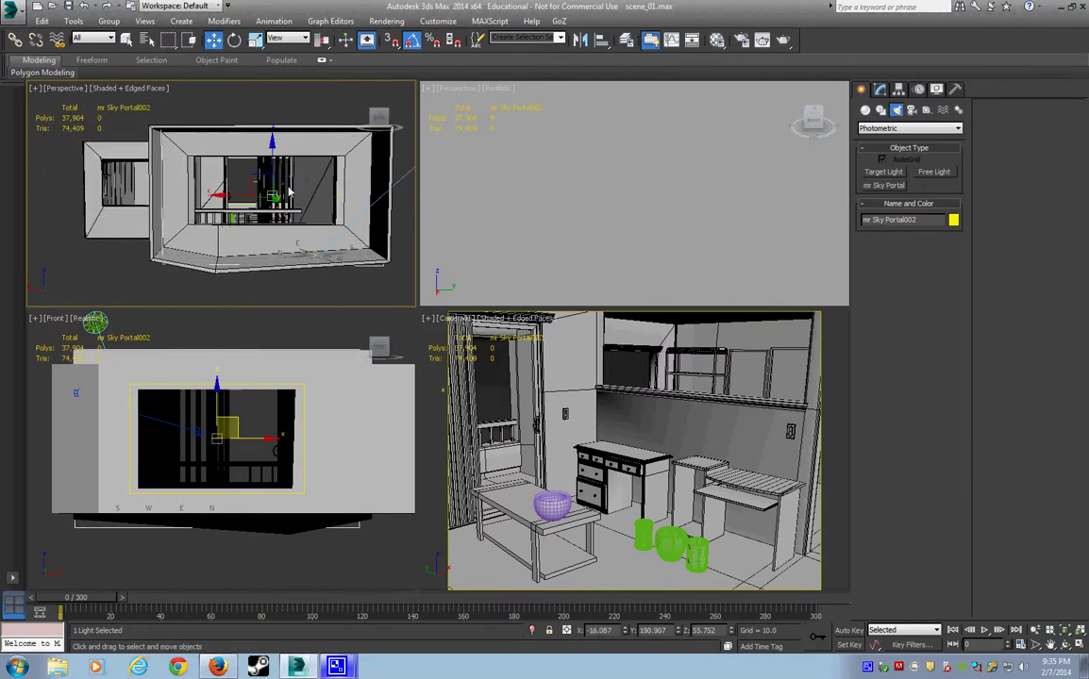
pyautogui.moveTo(283, 191)
pyautogui.keyDown('alt'); pyautogui.mouseDown(button='middle')
pyautogui.moveTo(319, 231)
pyautogui.moveTo(255, 208)
pyautogui.mouseUp(button='middle'); pyautogui.keyUp('alt')
pyautogui.moveTo(254, 207)
pyautogui.mouseDown()
pyautogui.moveTo(273, 227)
pyautogui.moveTo(225, 229)
pyautogui.mouseUp()
pyautogui.press('r')
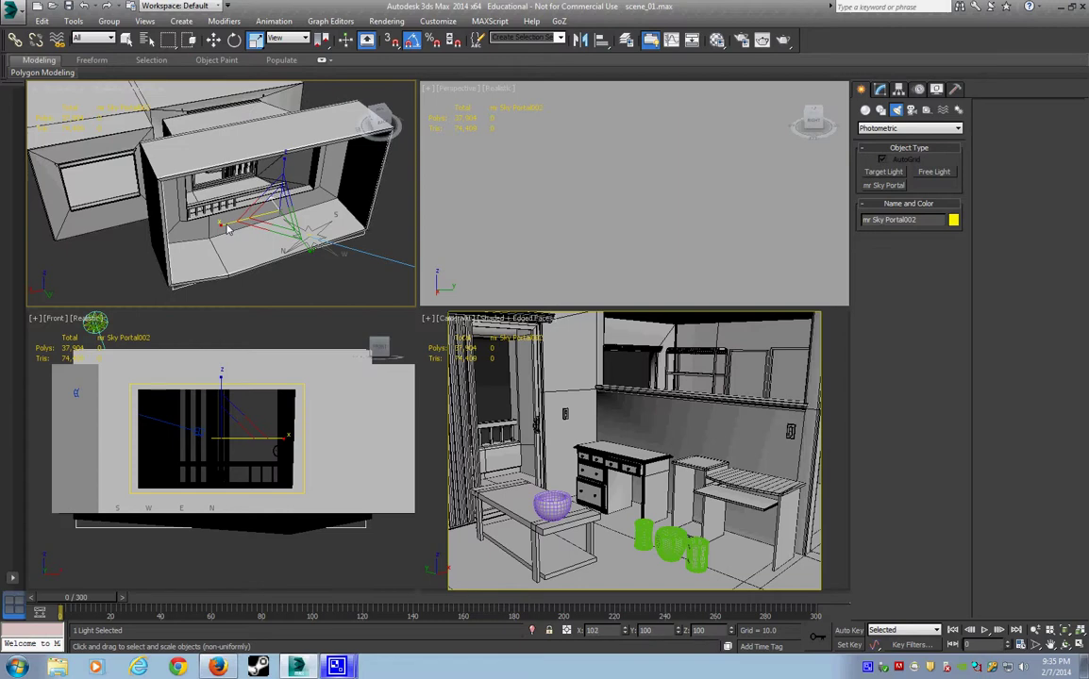
pyautogui.press('w')
pyautogui.moveTo(227, 230)
pyautogui.keyDown('alt'); pyautogui.mouseDown(button='middle')
pyautogui.moveTo(307, 244)
pyautogui.moveTo(283, 251)
pyautogui.moveTo(314, 210)
pyautogui.mouseUp(button='middle'); pyautogui.keyUp('alt')
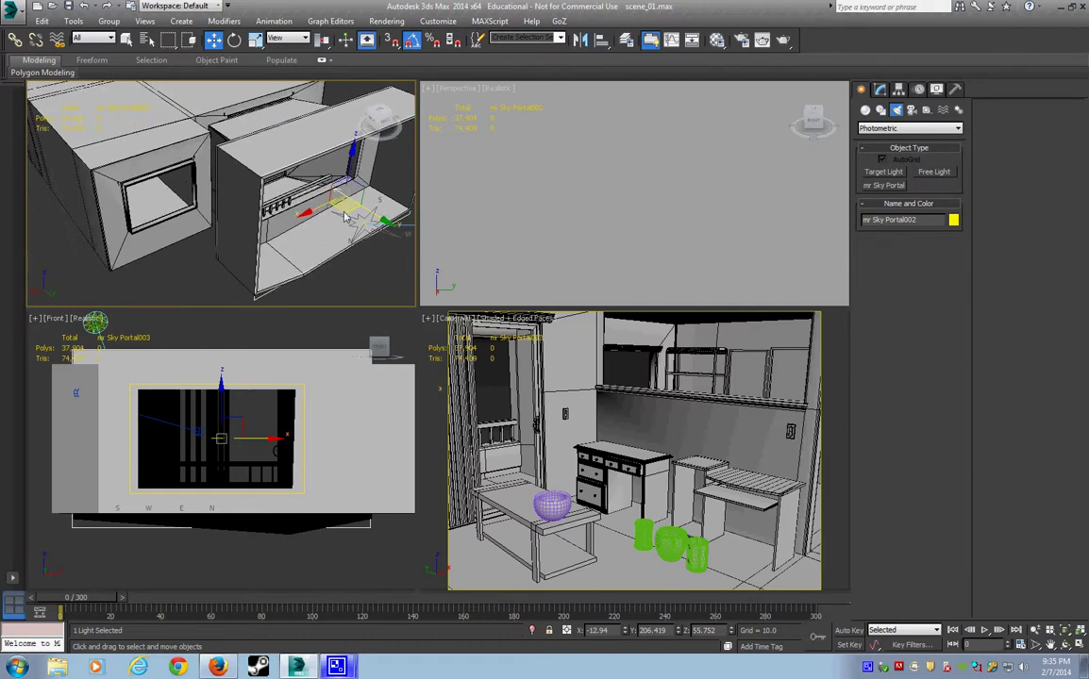
# Select the sky portal in the left room's window and slide it left into the opening
pyautogui.click(173, 213)
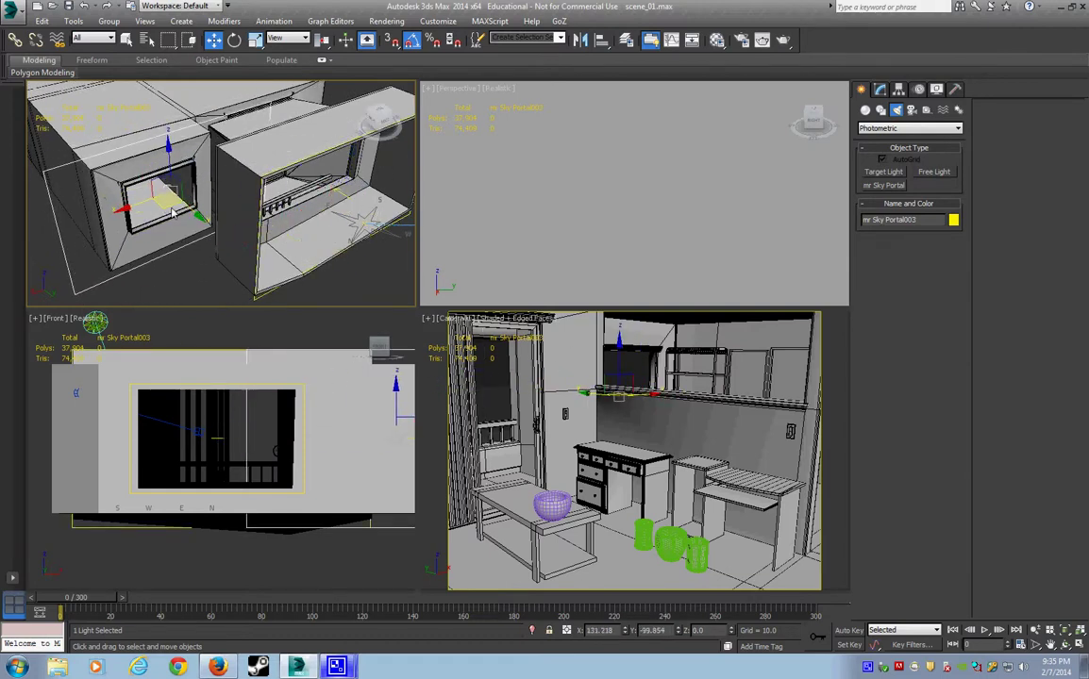
pyautogui.press('Escape')
pyautogui.moveTo(180, 209)
pyautogui.keyDown('alt'); pyautogui.mouseDown(button='middle')
pyautogui.moveTo(225, 201)
pyautogui.moveTo(210, 225)
pyautogui.mouseUp(button='middle'); pyautogui.keyUp('alt')
pyautogui.press('r')
pyautogui.press('w')
pyautogui.moveTo(226, 213); pyautogui.dragTo(211, 219)
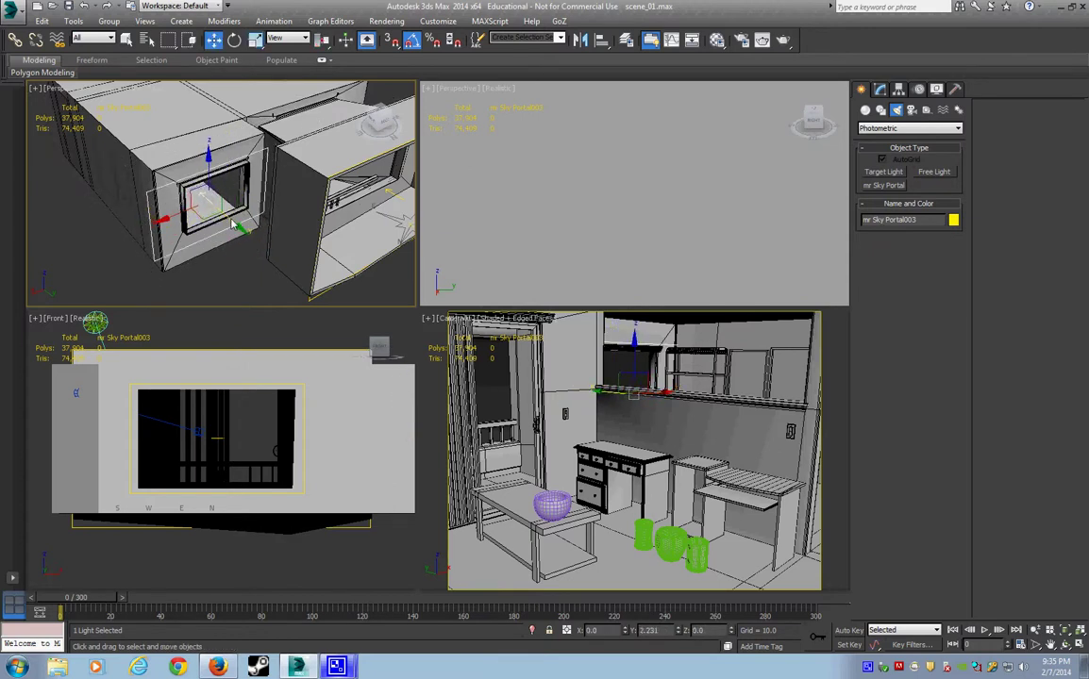
# Stretch the sky portal to fit the window, then shrink it uniformly to 90 percent
pyautogui.press('e')
pyautogui.press('r')
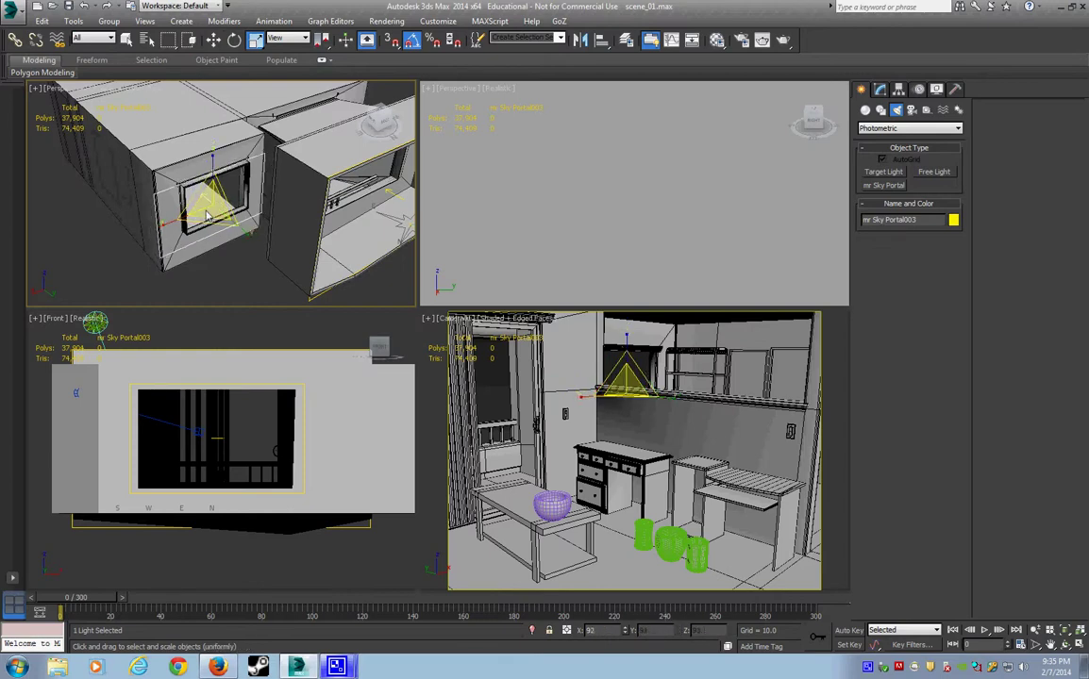
pyautogui.press('r')
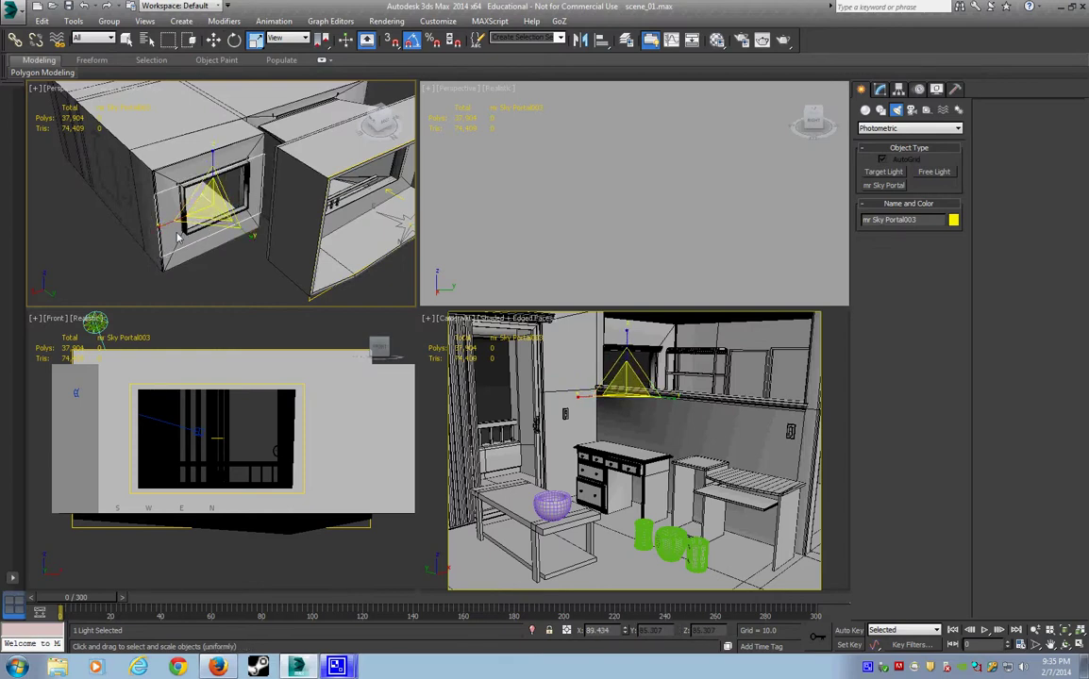
pyautogui.moveTo(211, 219); pyautogui.dragTo(194, 200)
pyautogui.keyDown('alt'); pyautogui.moveTo(194, 200); pyautogui.dragTo(174, 194, button='middle'); pyautogui.keyUp('alt')
pyautogui.press('r')
pyautogui.press('r')
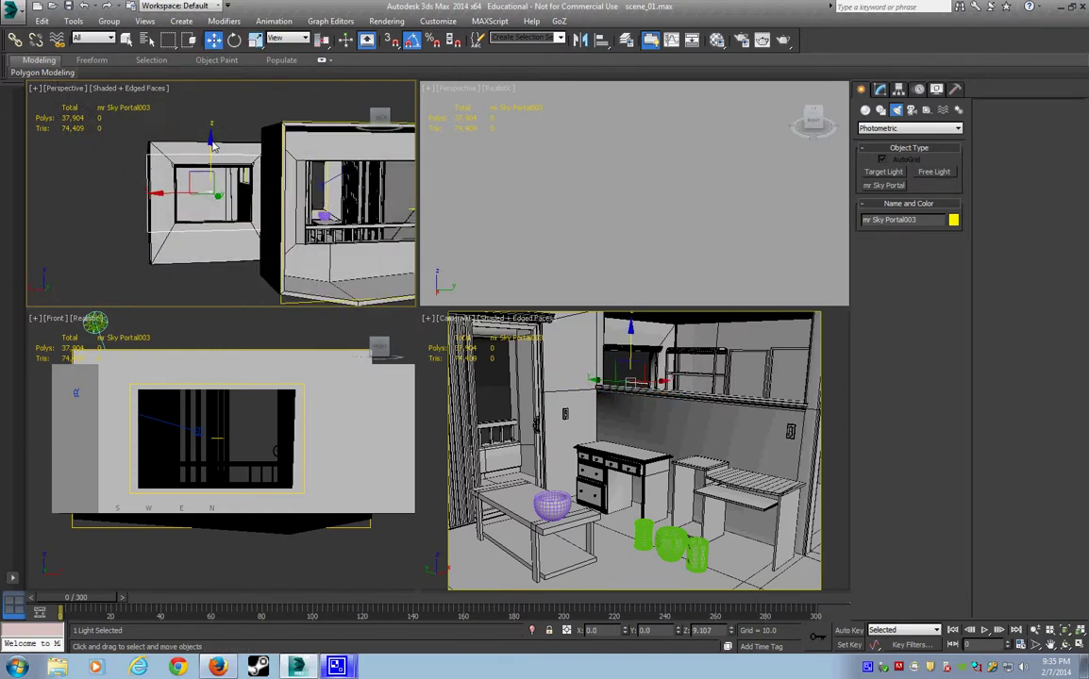
pyautogui.moveTo(174, 194)
pyautogui.mouseDown()
pyautogui.moveTo(200, 195)
pyautogui.moveTo(187, 201)
pyautogui.mouseUp()
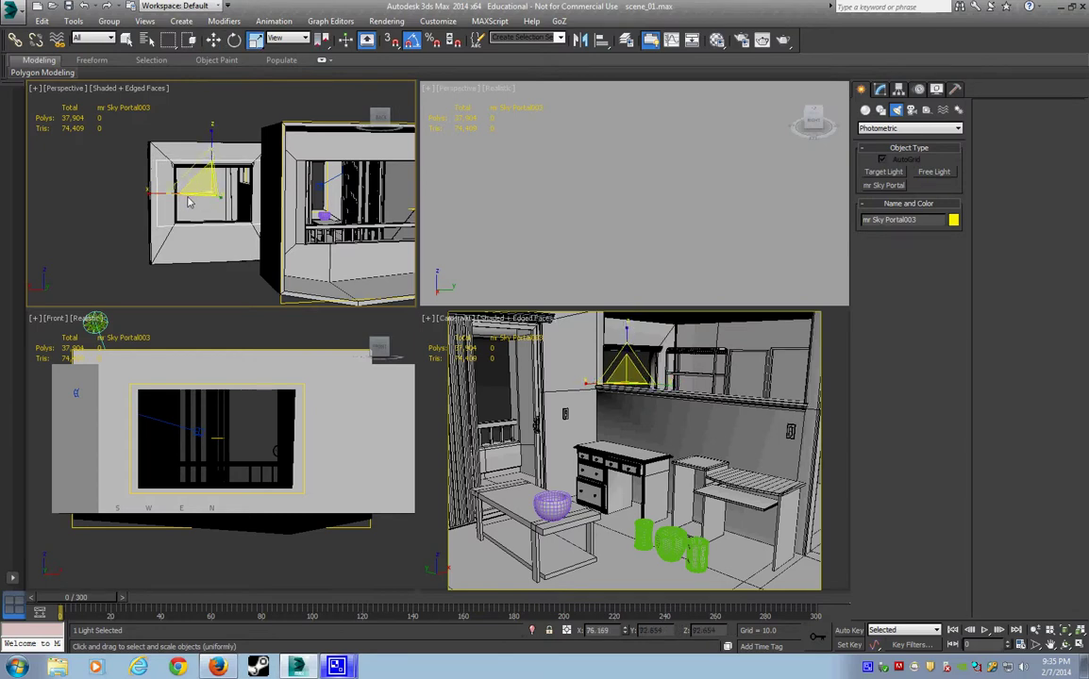
# Narrow the portal to 73/100/100 and check it from a higher angle
pyautogui.keyDown('alt'); pyautogui.moveTo(188, 201); pyautogui.dragTo(175, 202, button='middle'); pyautogui.keyUp('alt')
pyautogui.press('r')
pyautogui.moveTo(174, 203); pyautogui.dragTo(169, 206)
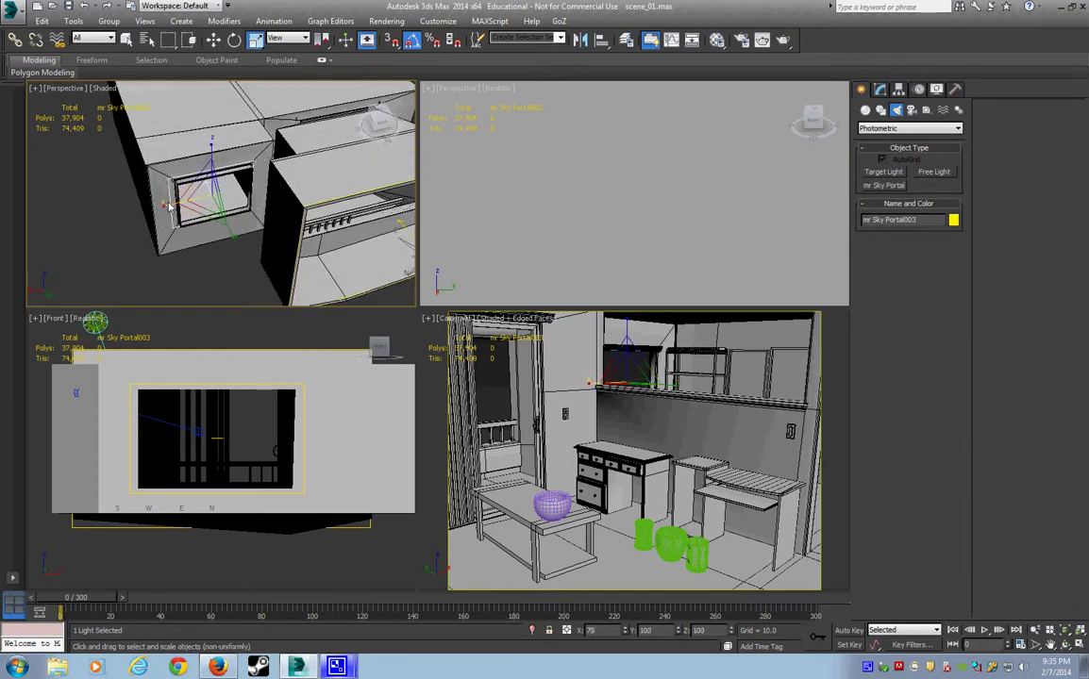
pyautogui.press('w')
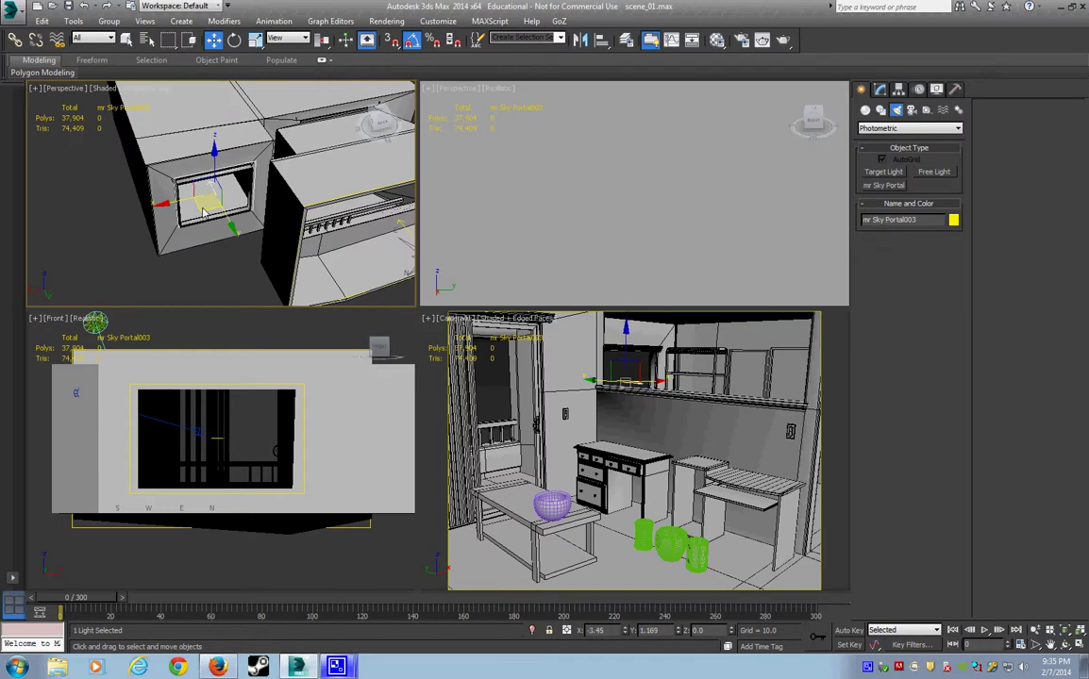
pyautogui.moveTo(211, 225)
pyautogui.keyDown('alt'); pyautogui.mouseDown(button='middle')
pyautogui.moveTo(236, 207)
pyautogui.moveTo(267, 266)
pyautogui.mouseUp(button='middle'); pyautogui.keyUp('alt')
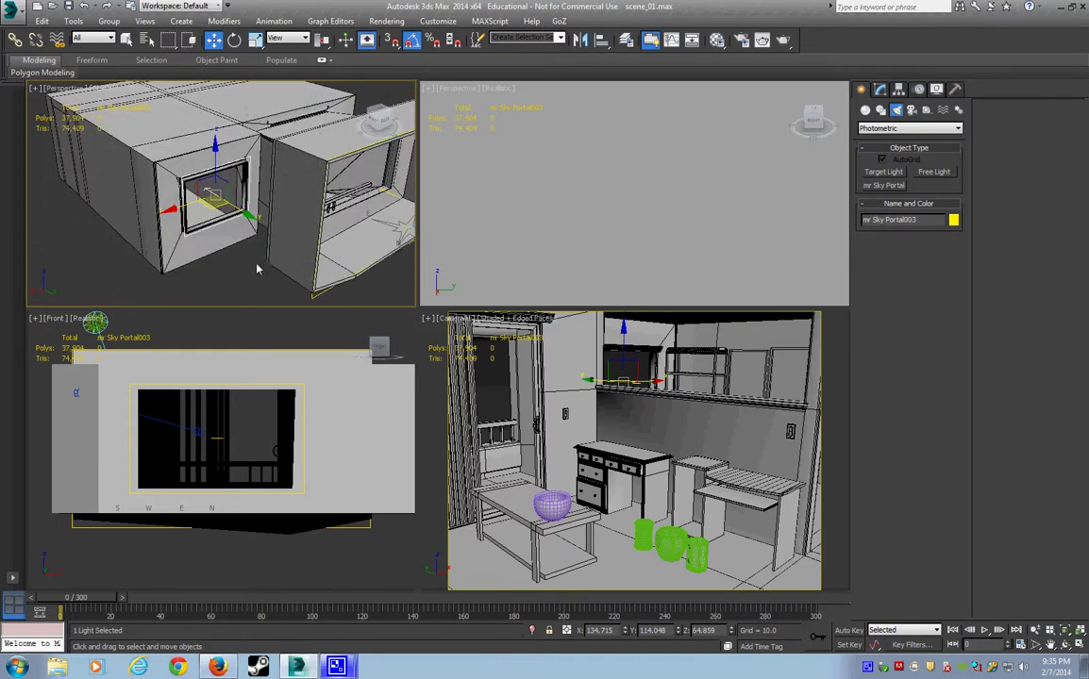
pyautogui.click(441, 341)
# Select mr Sky Portal002, maximize the camera view, and start then stop a test render
pyautogui.click(441, 341)
pyautogui.hotkey('alt', 'w')
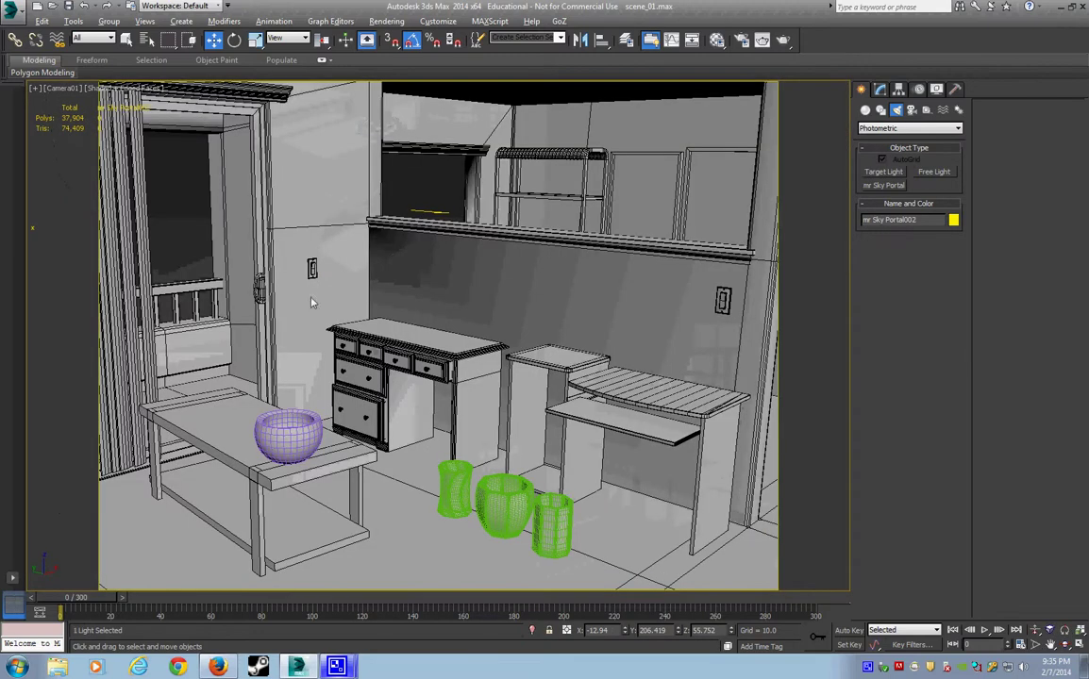
pyautogui.click(785, 42)
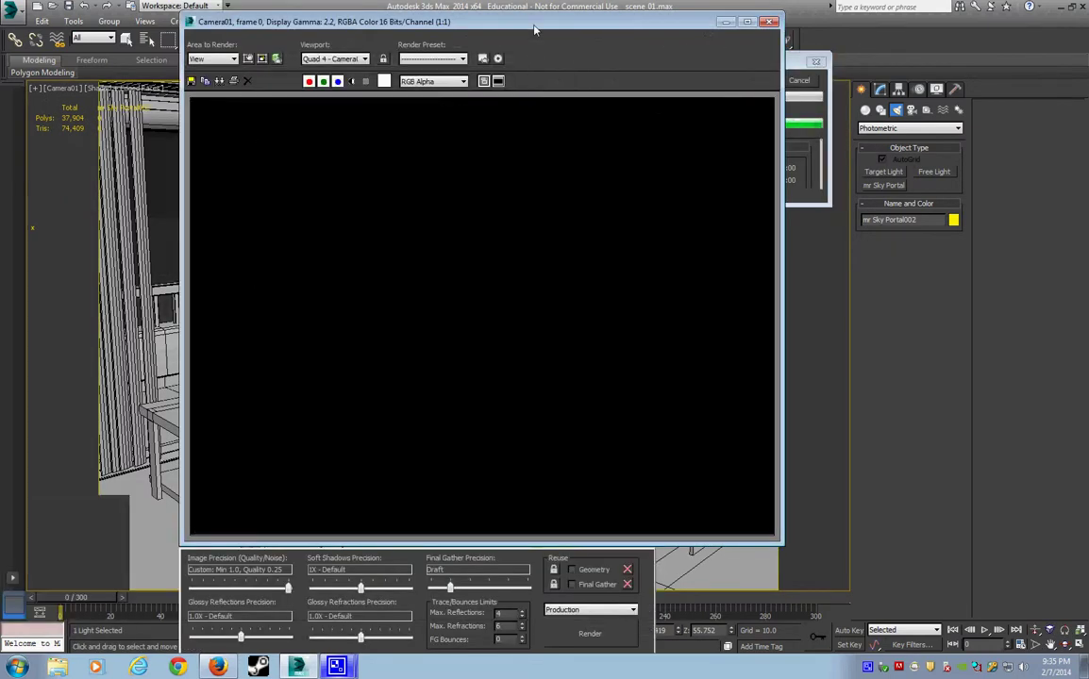
pyautogui.moveTo(534, 29); pyautogui.dragTo(416, 18)
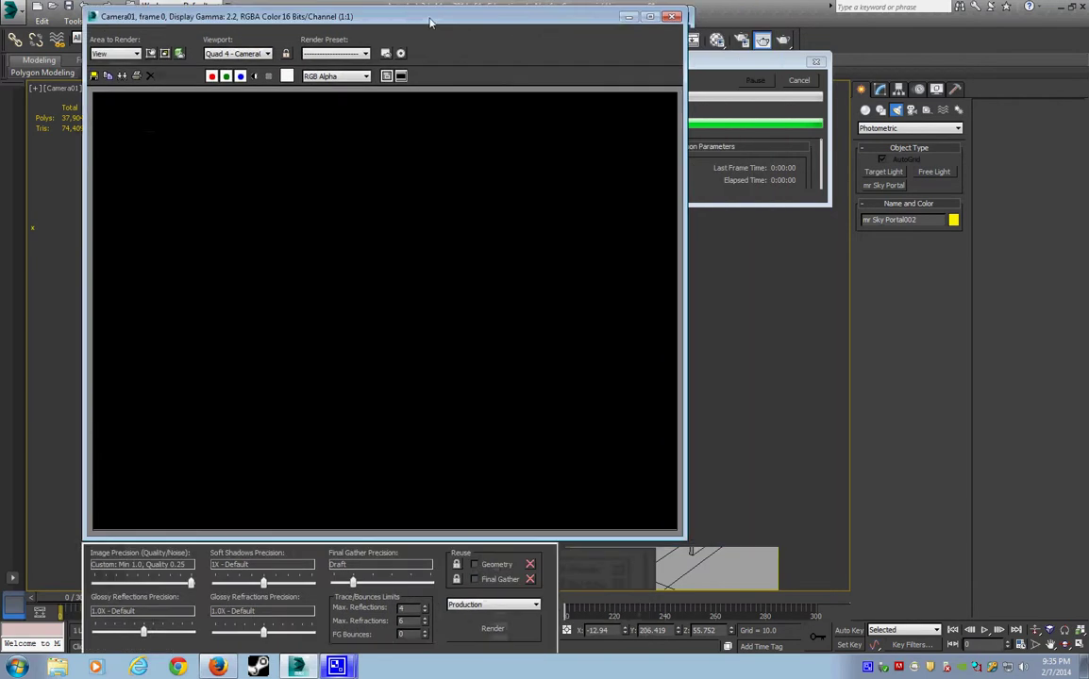
pyautogui.click(800, 82)
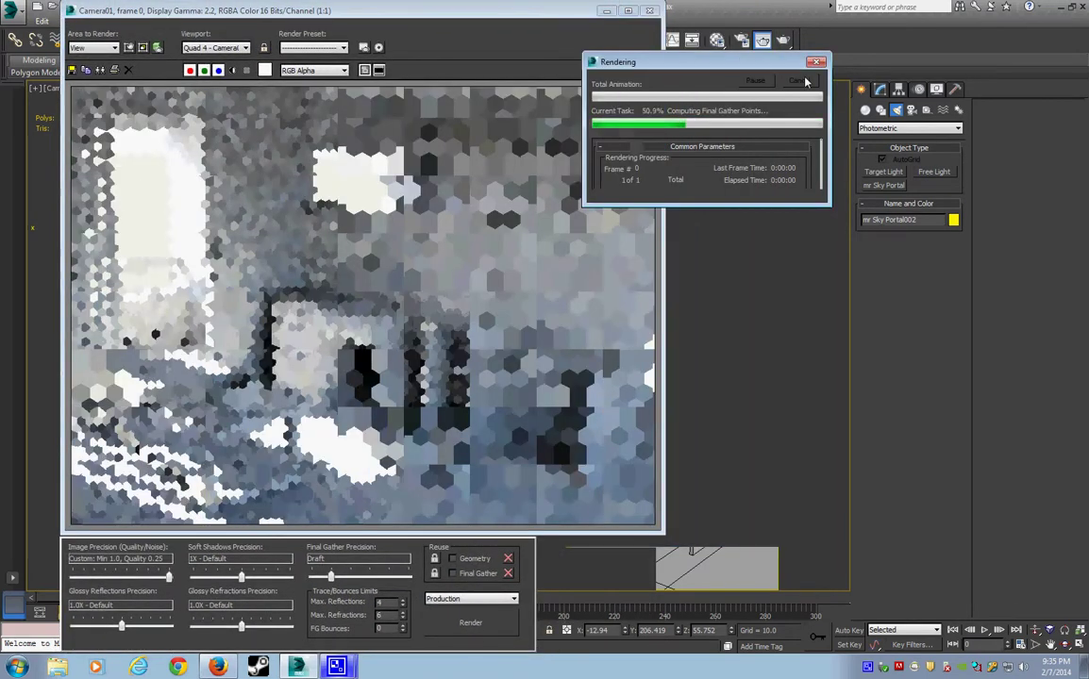
# Lower image precision to Draft (Min 0.1, Quality 0.1) and render the camera view again
pyautogui.moveTo(168, 576); pyautogui.dragTo(92, 578)
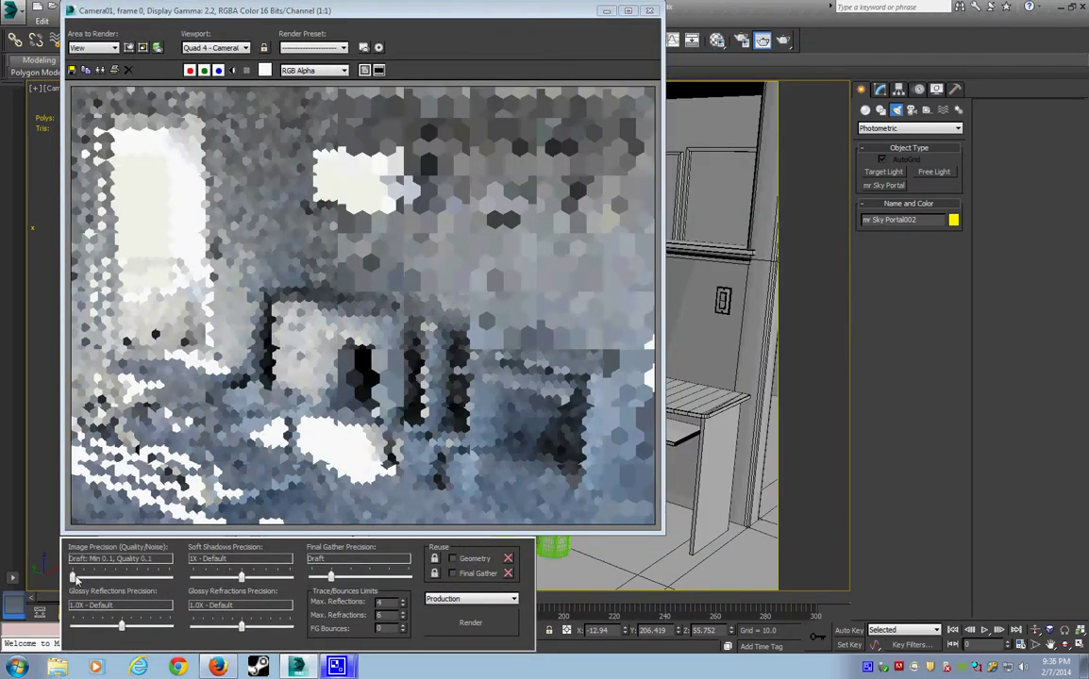
pyautogui.click(470, 623)
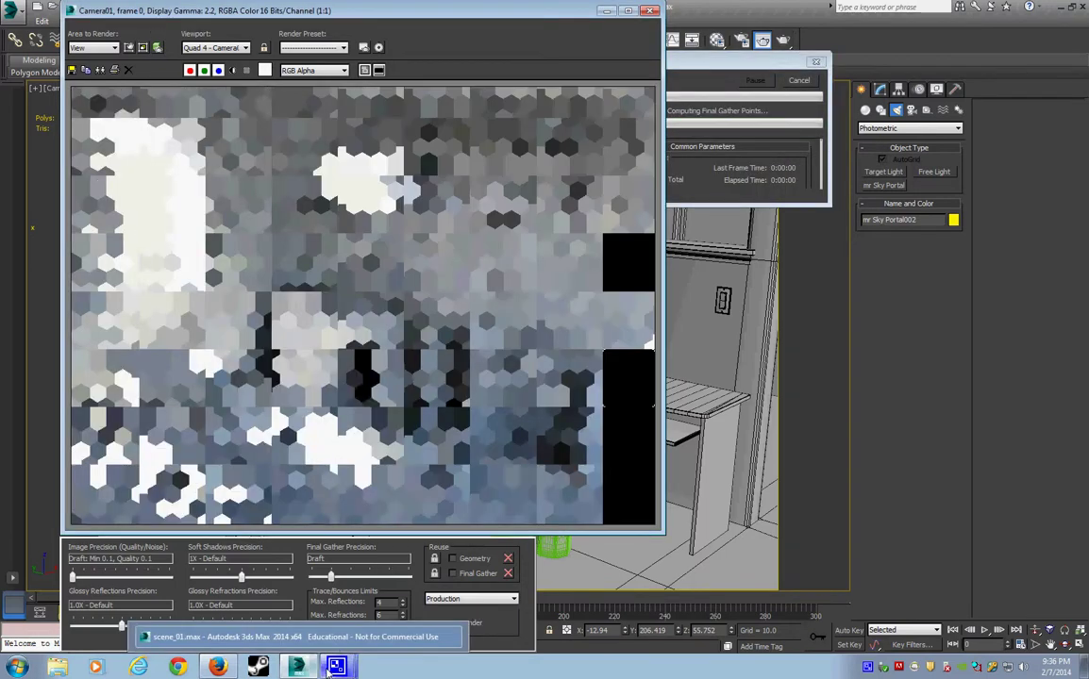
pyautogui.click(332, 616)
pyautogui.click(922, 335)
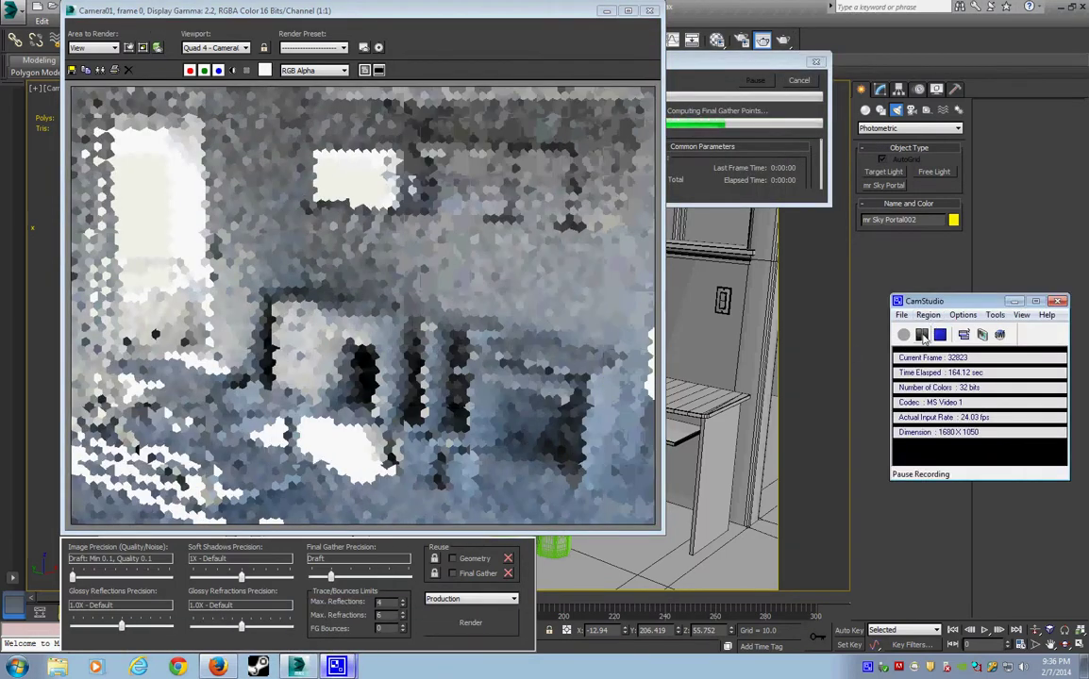
pyautogui.click(903, 336)
# Reopen the last rendered image of the kitchen, then close the render window
pyautogui.click(387, 20)
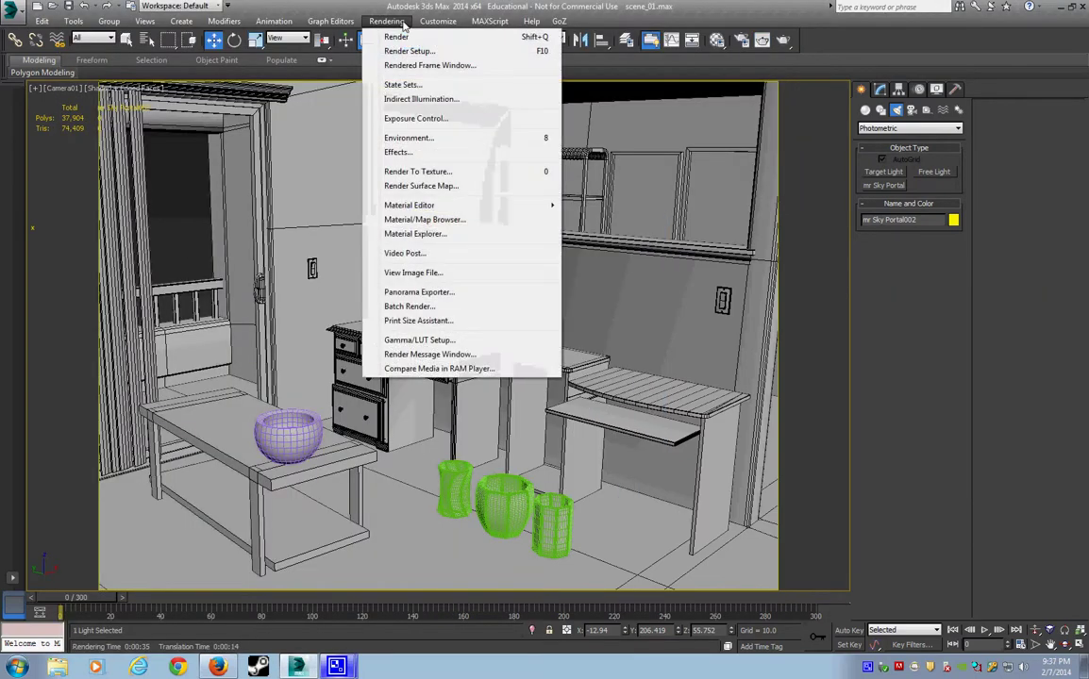
pyautogui.click(416, 68)
pyautogui.click(651, 10)
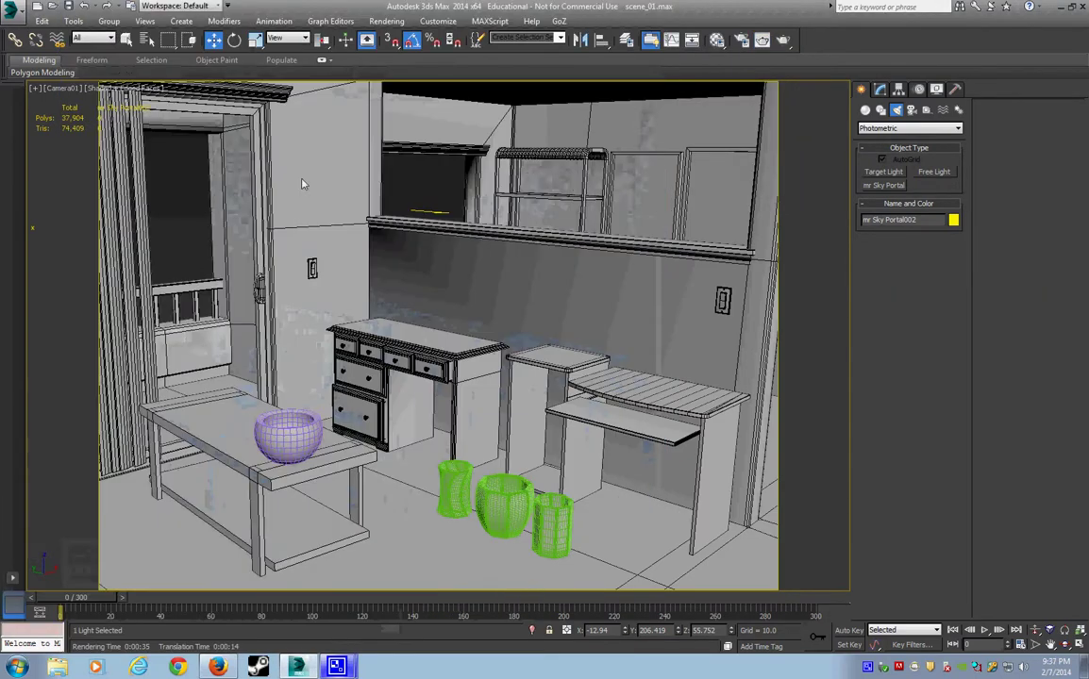
# Name a material slot WOOD and assign it to the desk and small side table
pyautogui.click(717, 39)
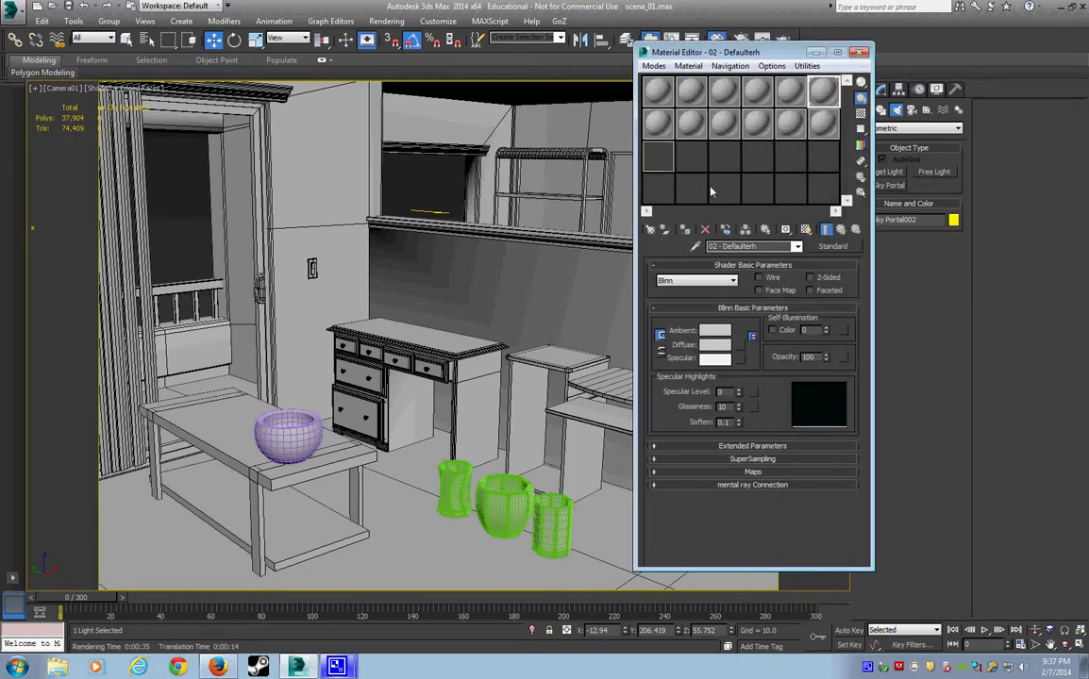
pyautogui.moveTo(755, 50); pyautogui.dragTo(599, 60)
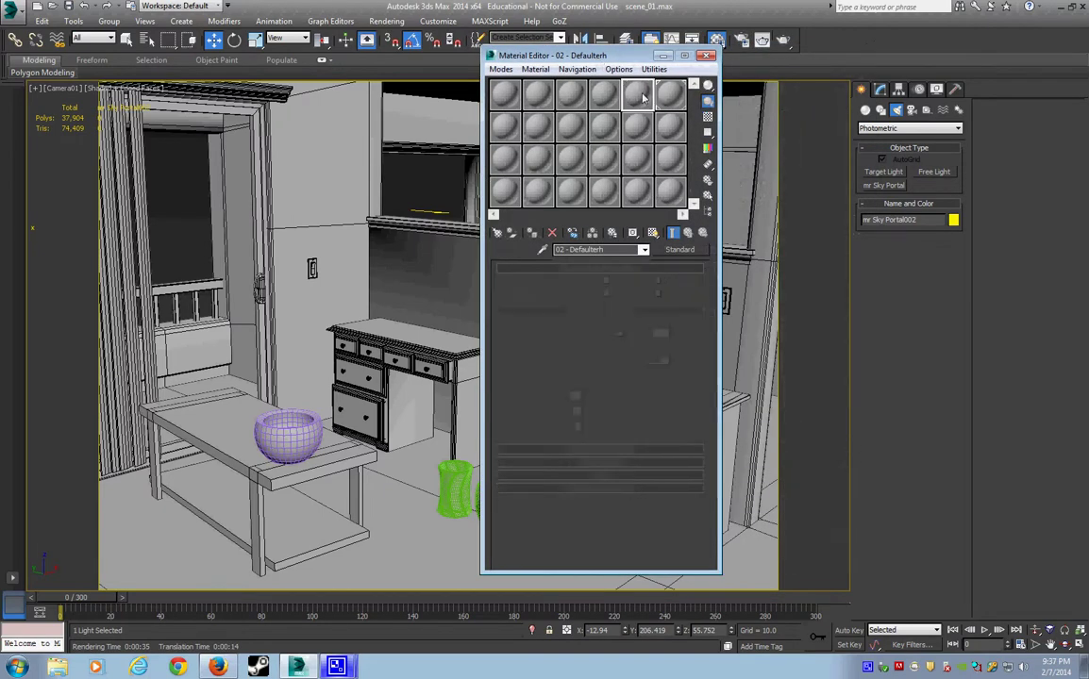
pyautogui.write('WOOD')
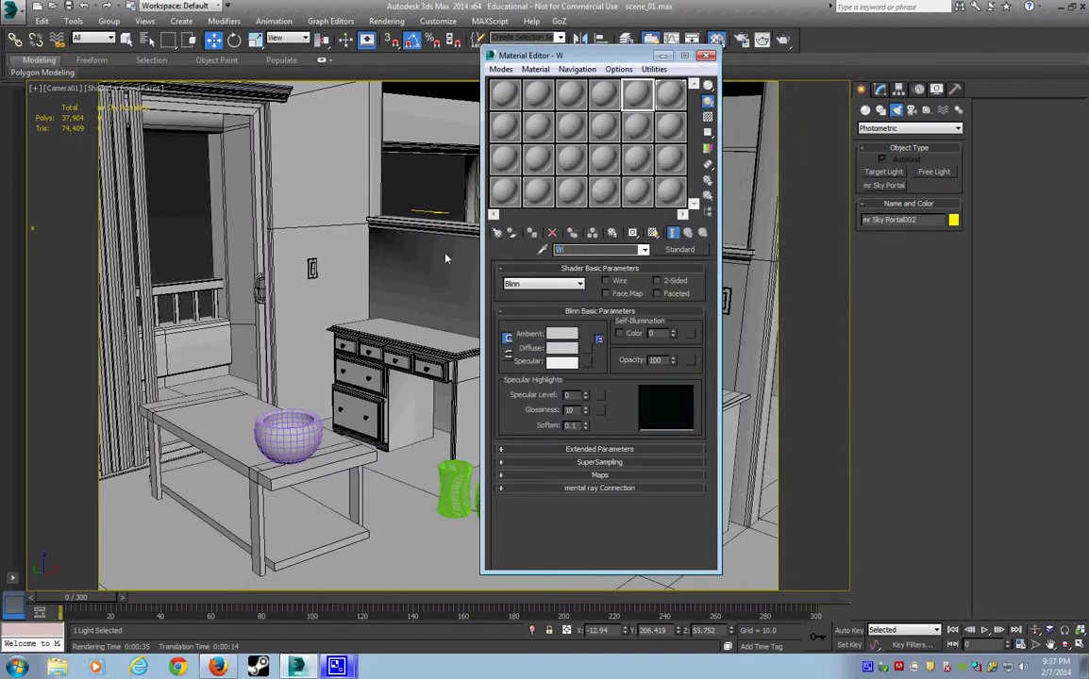
pyautogui.click(389, 358)
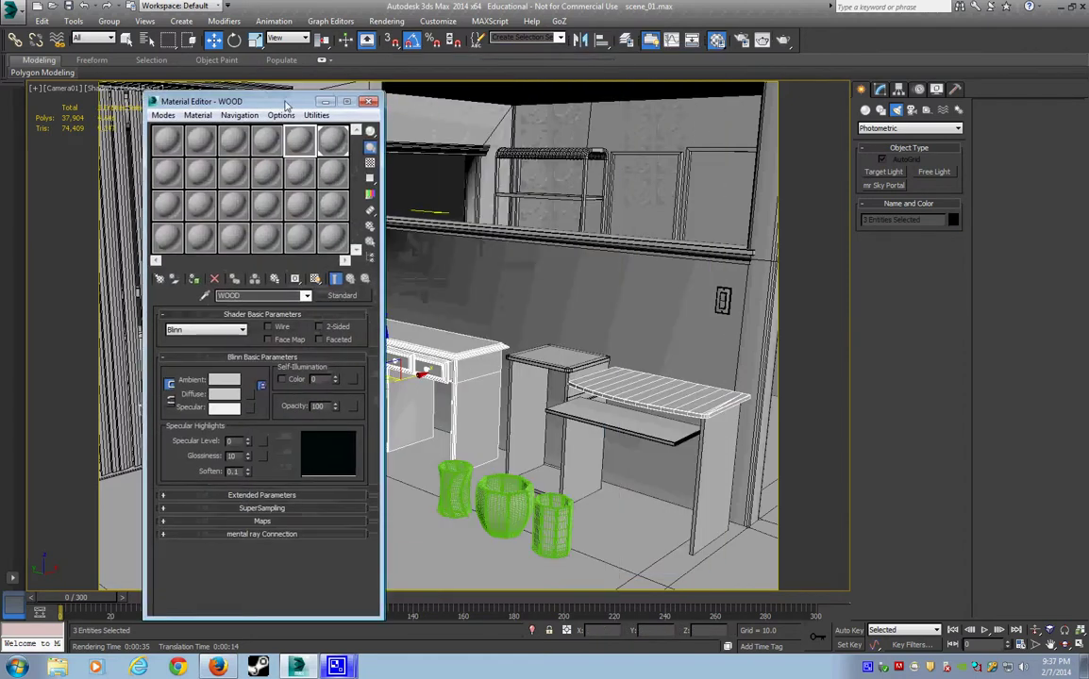
pyautogui.keyDown('ctrl'); pyautogui.click(545, 354); pyautogui.keyUp('ctrl')
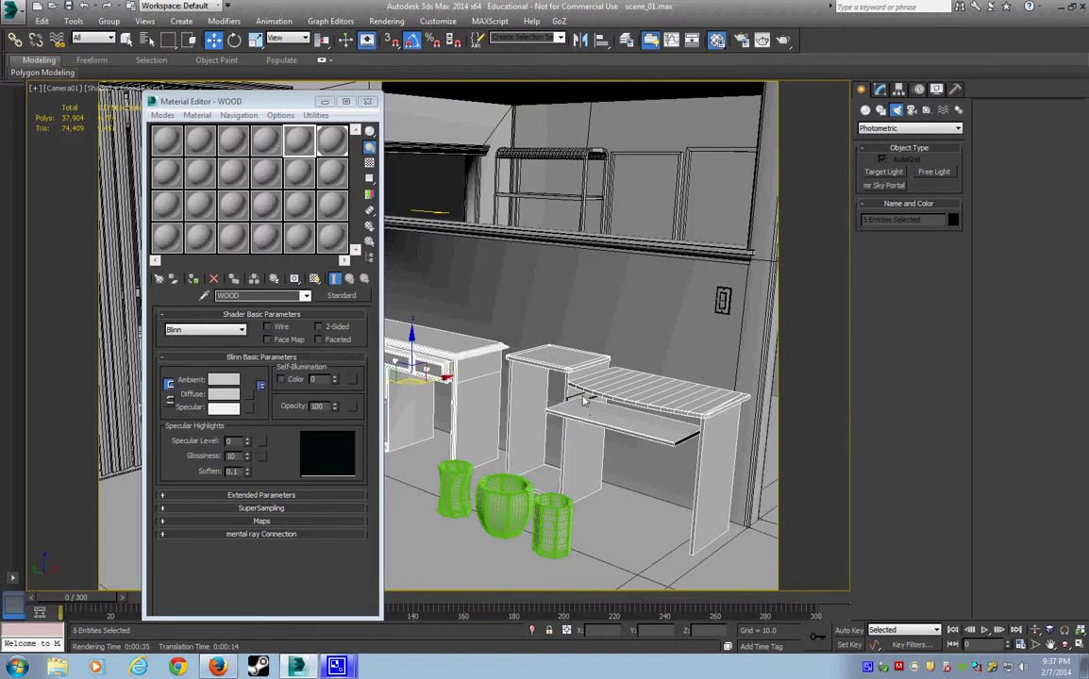
pyautogui.click(193, 281)
# Make WOOD an Arch & Design Glossy Varnished Wood material, shown shaded in the viewport
pyautogui.click(330, 302)
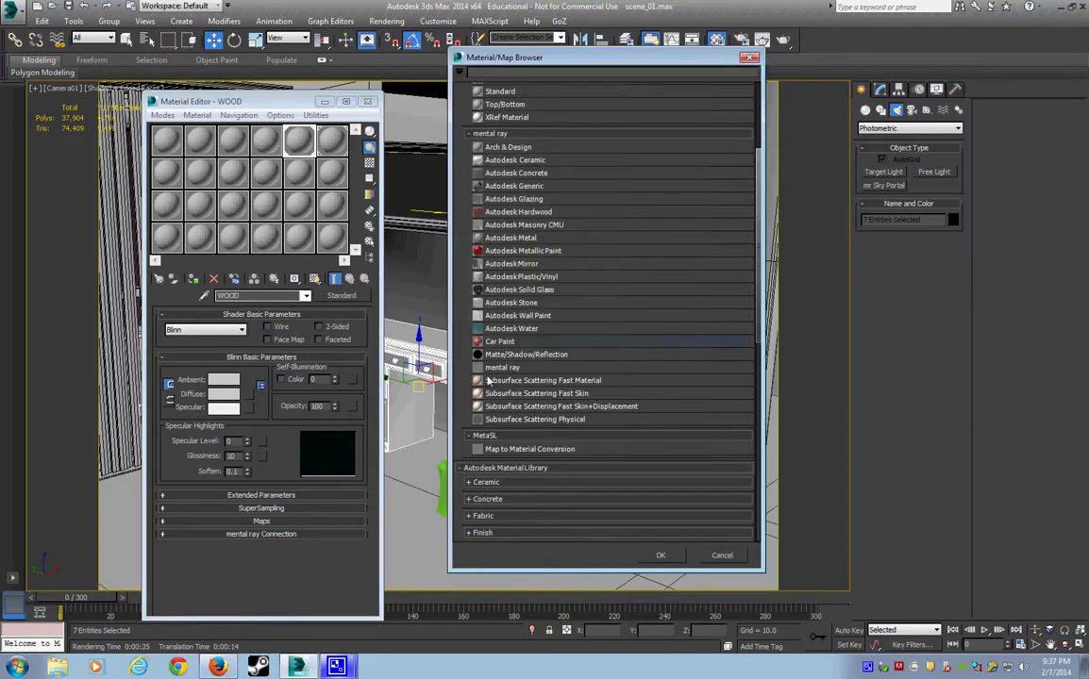
pyautogui.scroll(5, 548, 302)
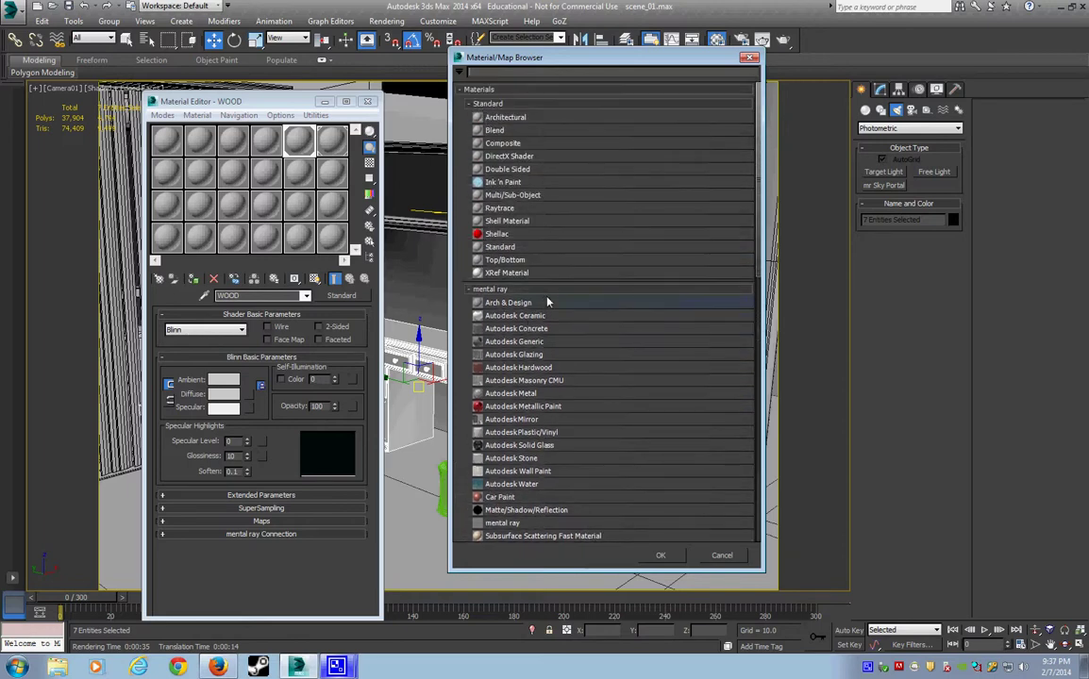
pyautogui.doubleClick(529, 304)
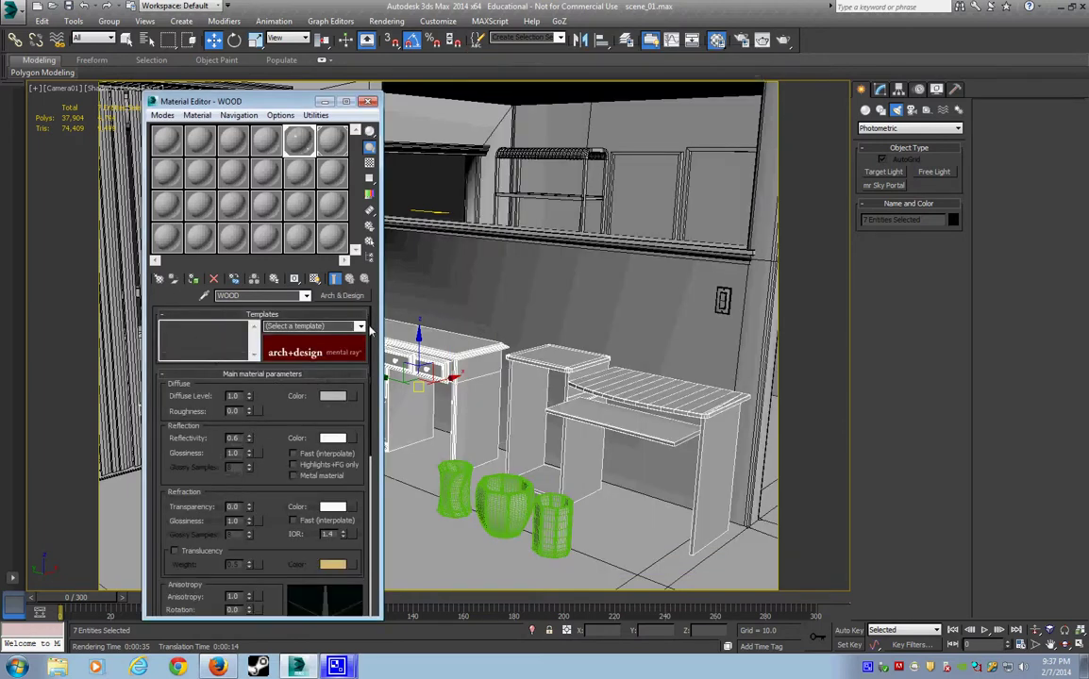
pyautogui.click(359, 325)
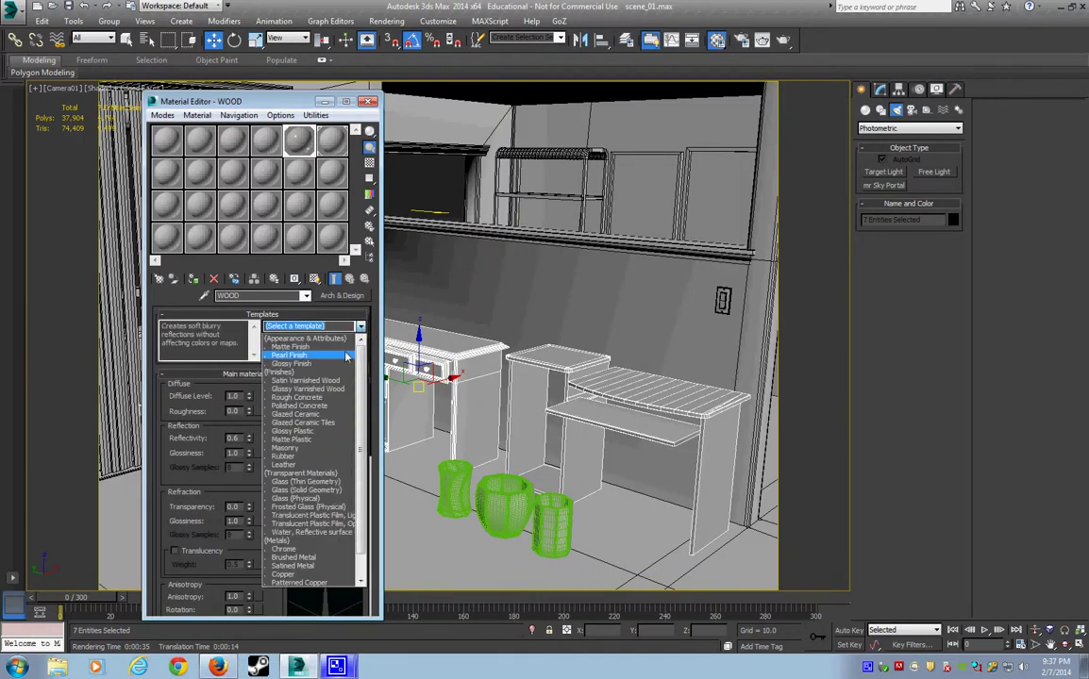
pyautogui.click(308, 388)
pyautogui.click(314, 278)
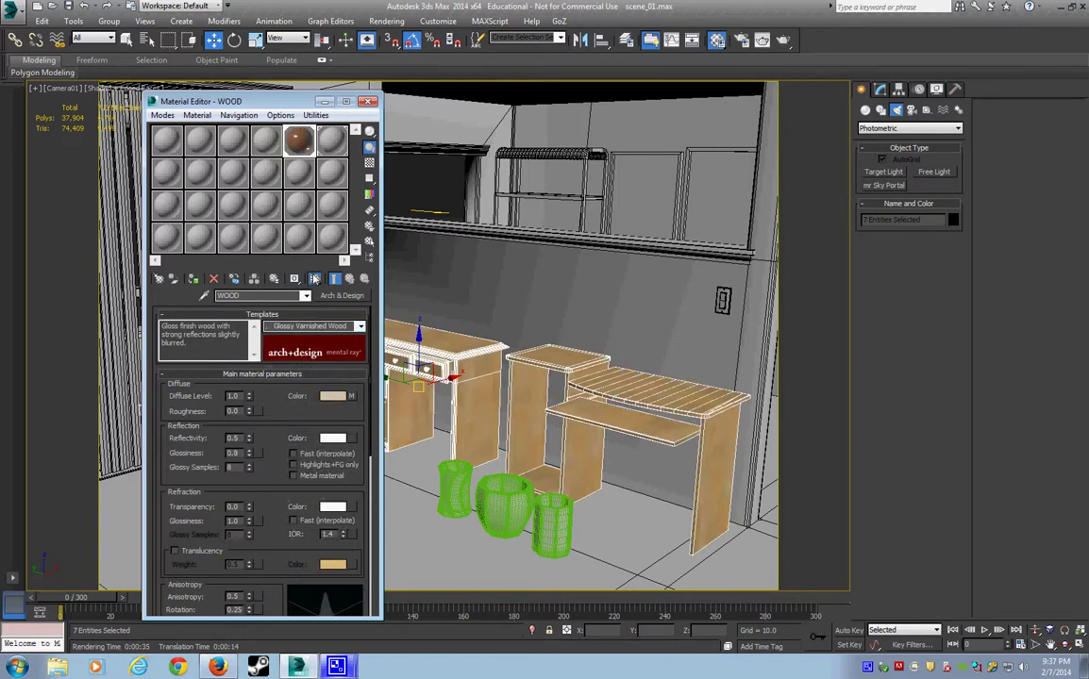
pyautogui.moveTo(270, 104); pyautogui.dragTo(473, 85)
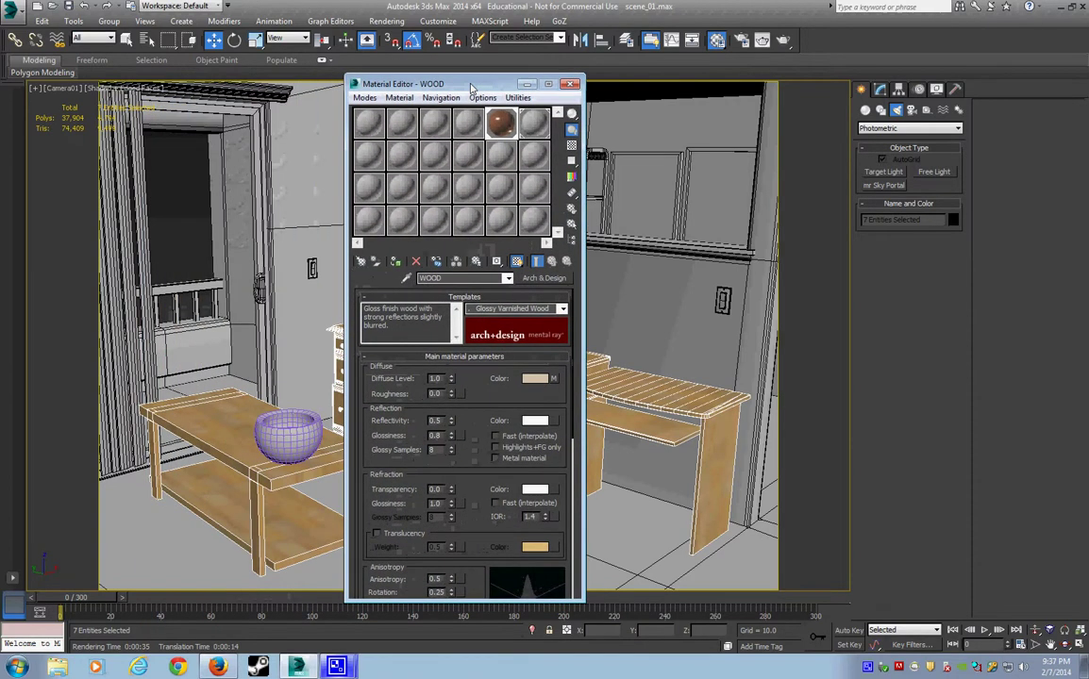
# Render Camera01 with the varnished-wood furniture, then close the finished render
pyautogui.click(763, 40)
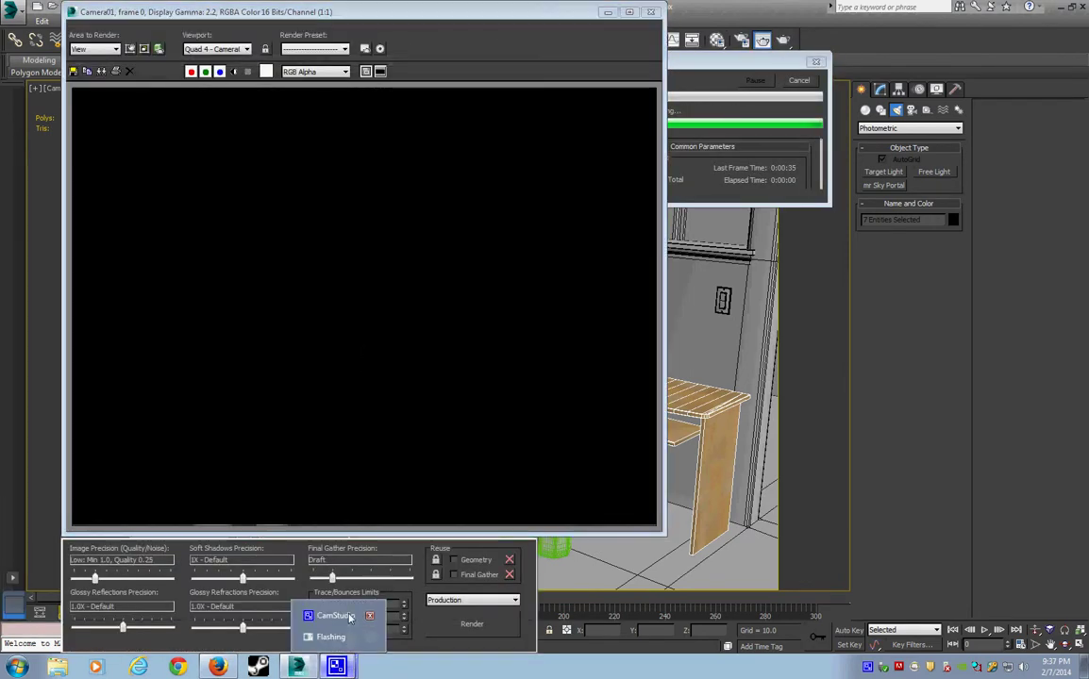
pyautogui.click(337, 667)
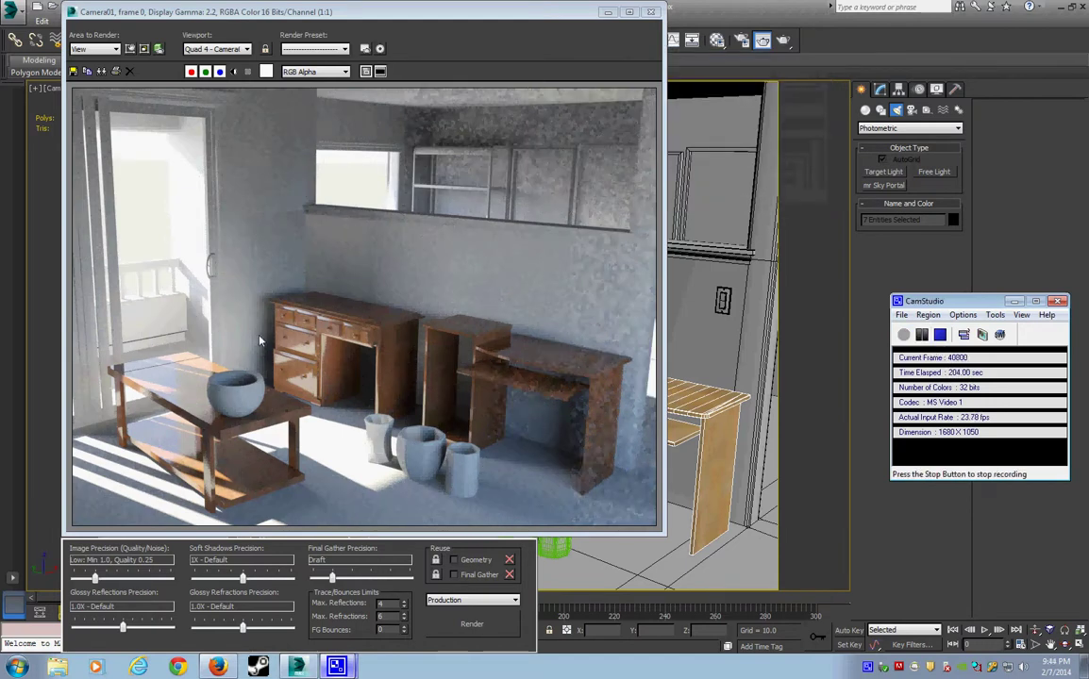
pyautogui.click(650, 12)
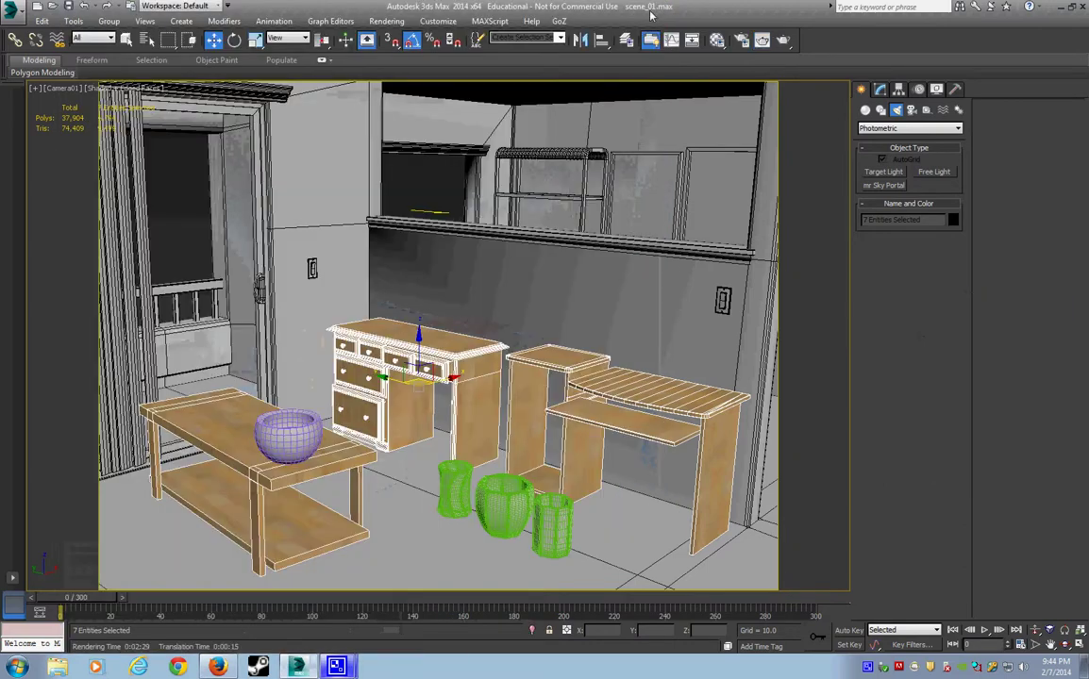
# Select the wall plane and make a free slot an Arch & Design Pearl Finish material
pyautogui.click(375, 243)
pyautogui.click(650, 39)
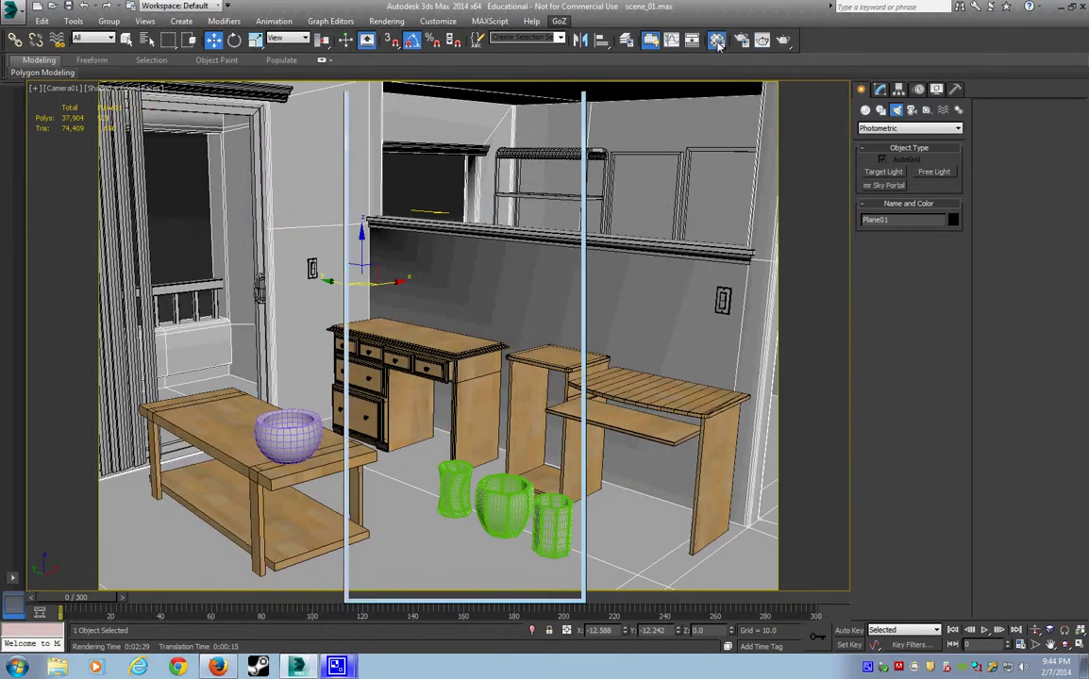
pyautogui.click(502, 159)
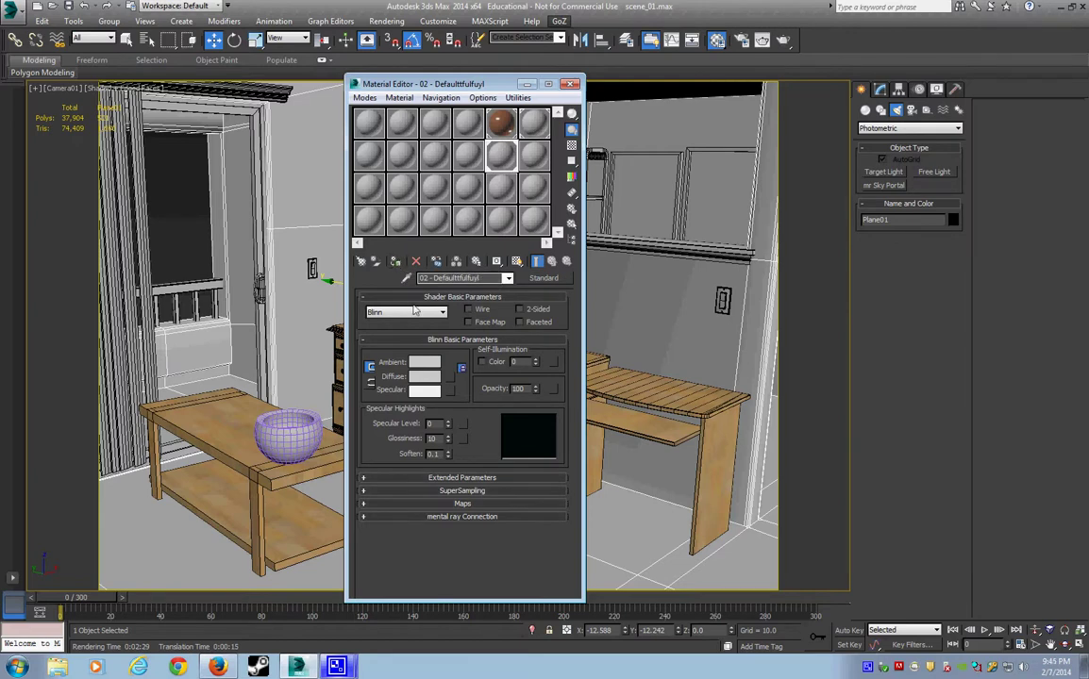
pyautogui.click(544, 278)
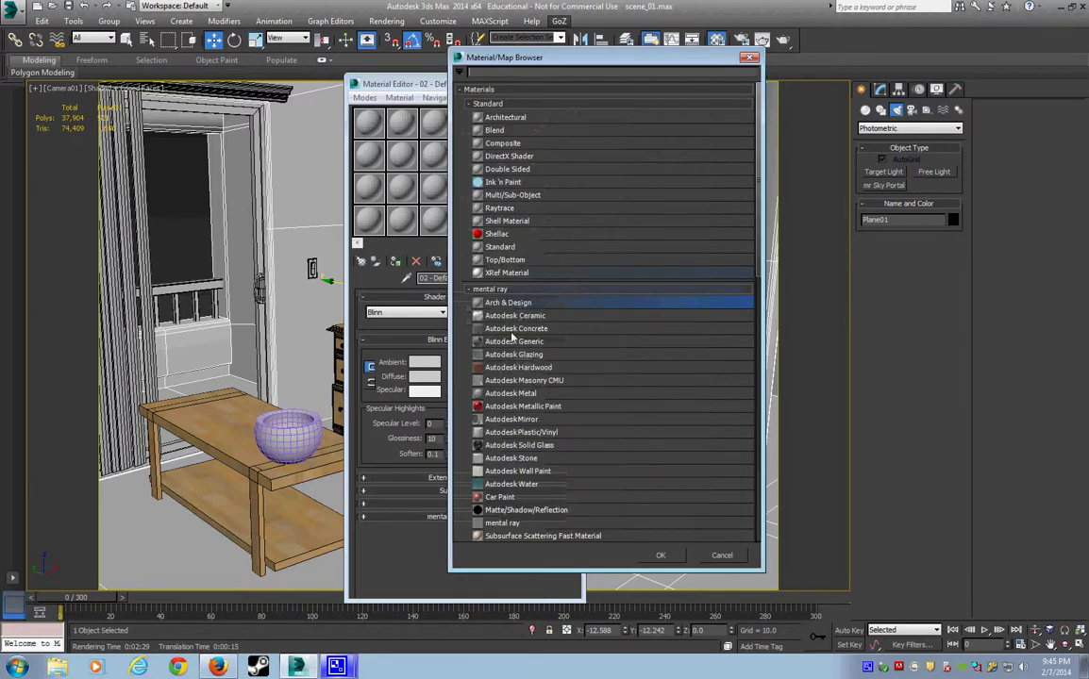
pyautogui.doubleClick(508, 302)
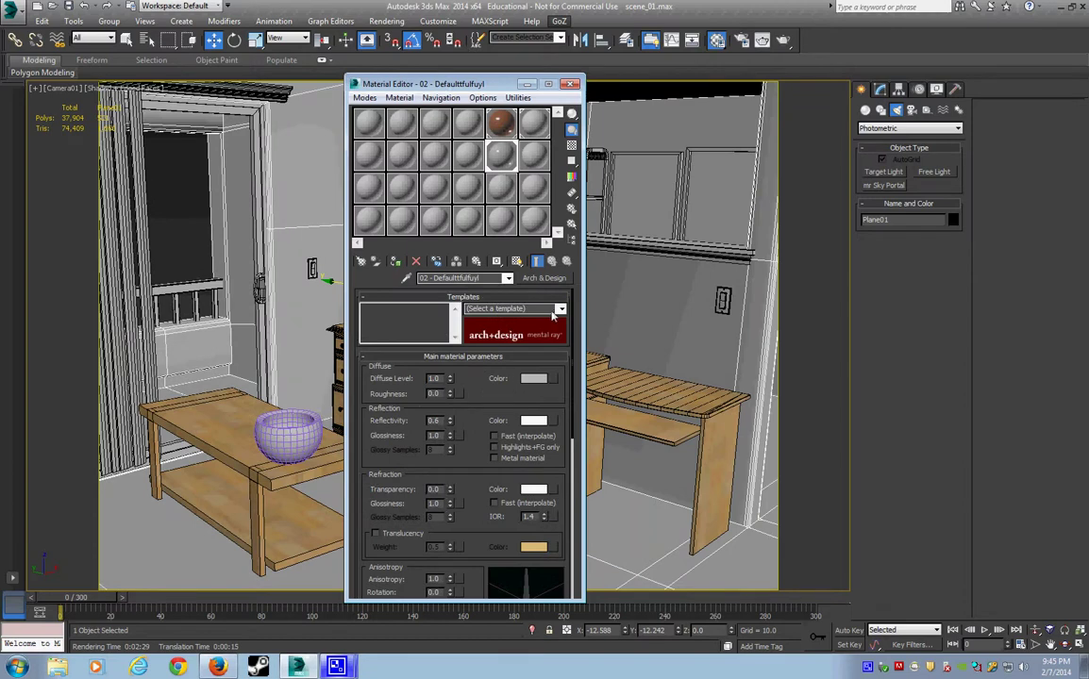
pyautogui.click(553, 315)
pyautogui.click(472, 319)
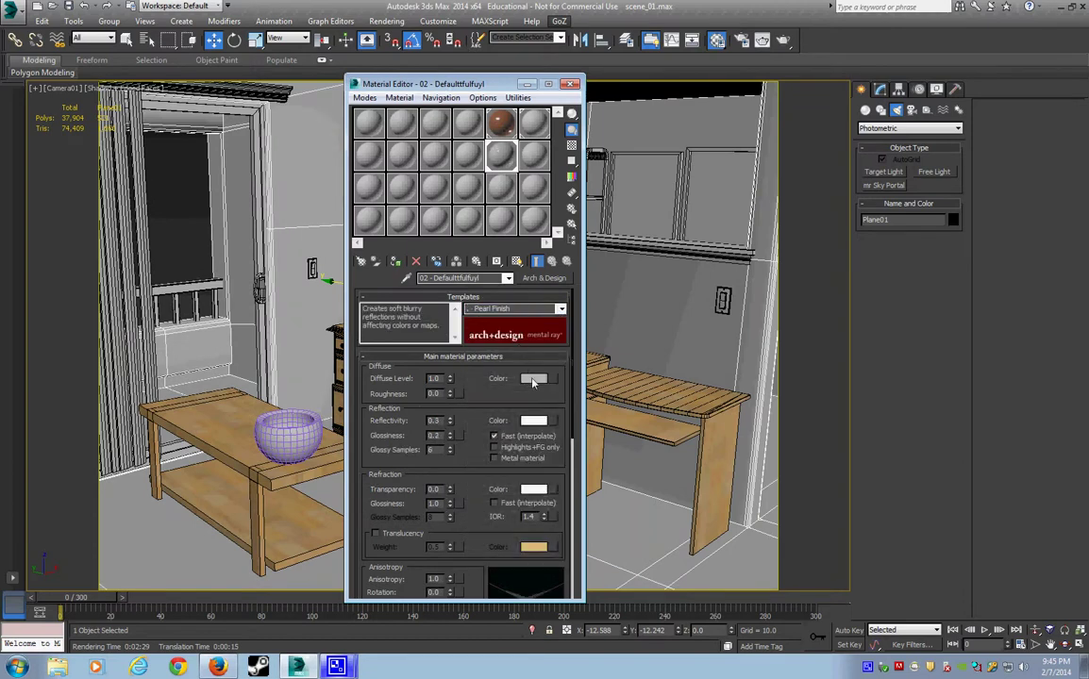
# Set the wall material's diffuse colour to a pale lavender-blue
pyautogui.click(534, 379)
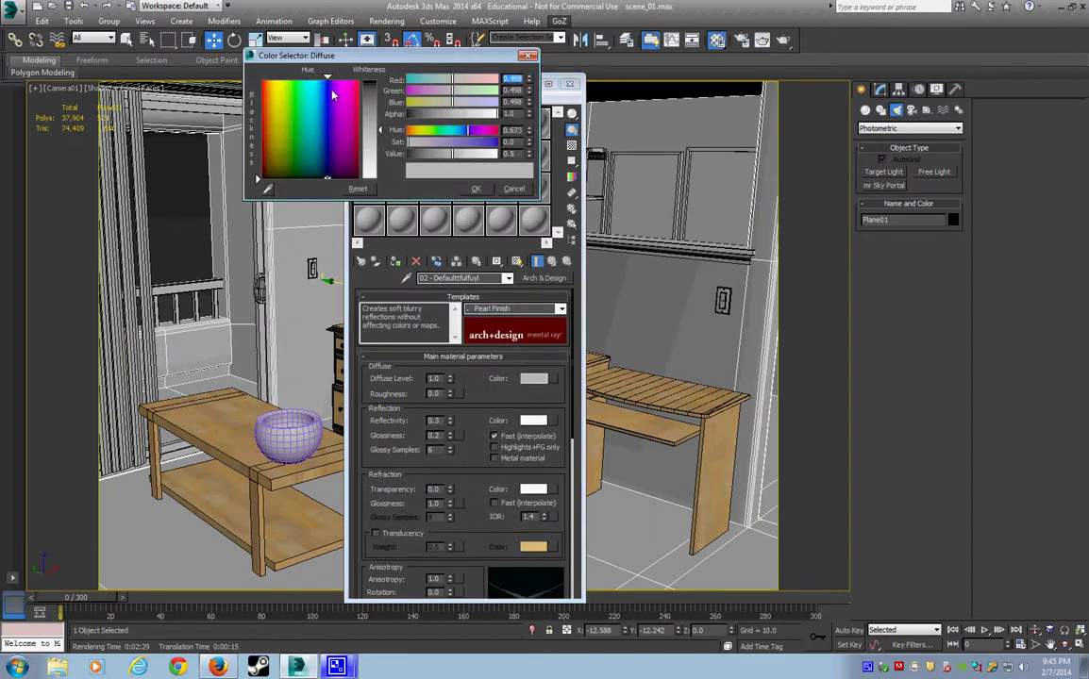
pyautogui.moveTo(327, 132); pyautogui.dragTo(328, 77)
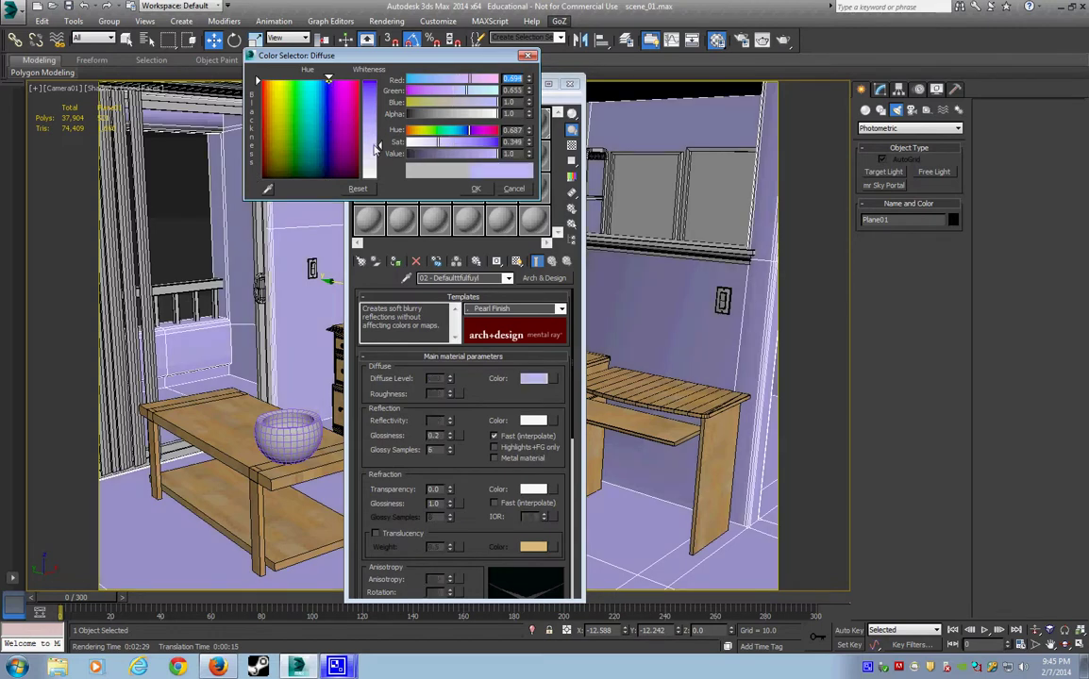
pyautogui.moveTo(376, 132); pyautogui.dragTo(373, 153)
pyautogui.moveTo(328, 77); pyautogui.dragTo(323, 78)
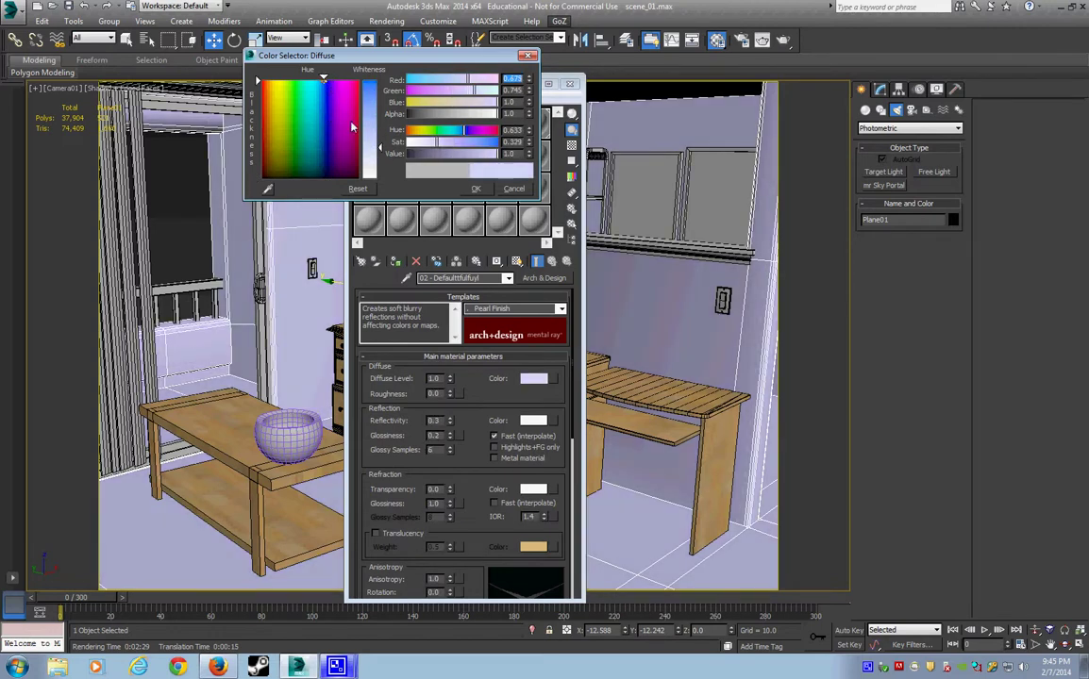
pyautogui.click(476, 189)
pyautogui.scroll(-5, 427, 356)
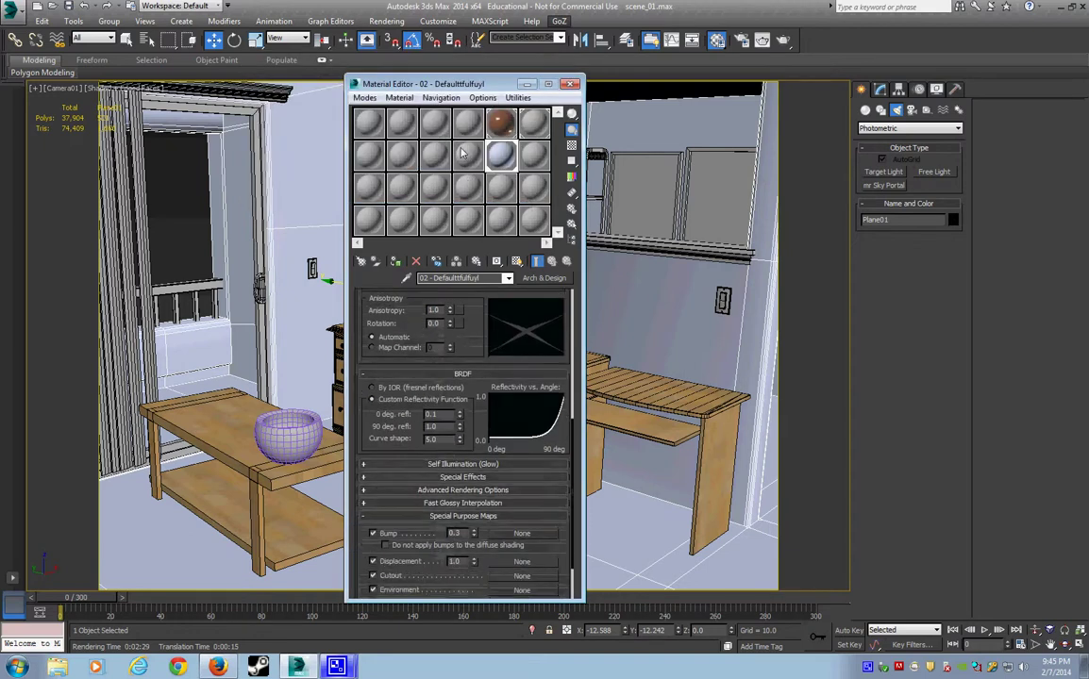
# Add a Stucco bump map tiled 15 on X, Y and Z, with bump amount 0.3
pyautogui.click(522, 533)
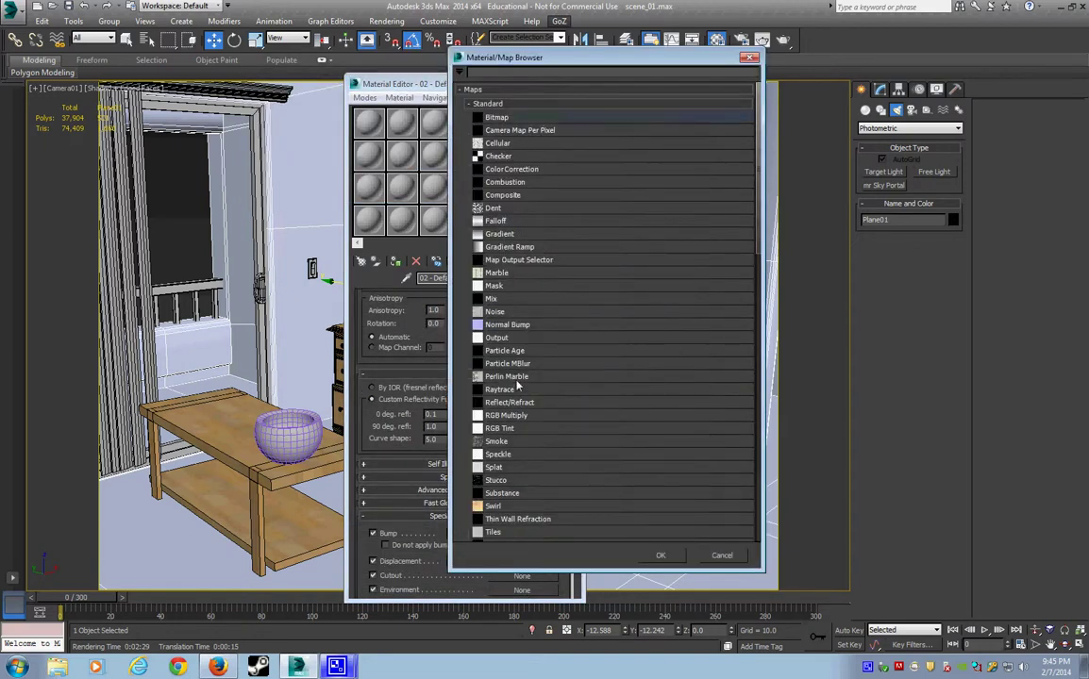
pyautogui.doubleClick(500, 481)
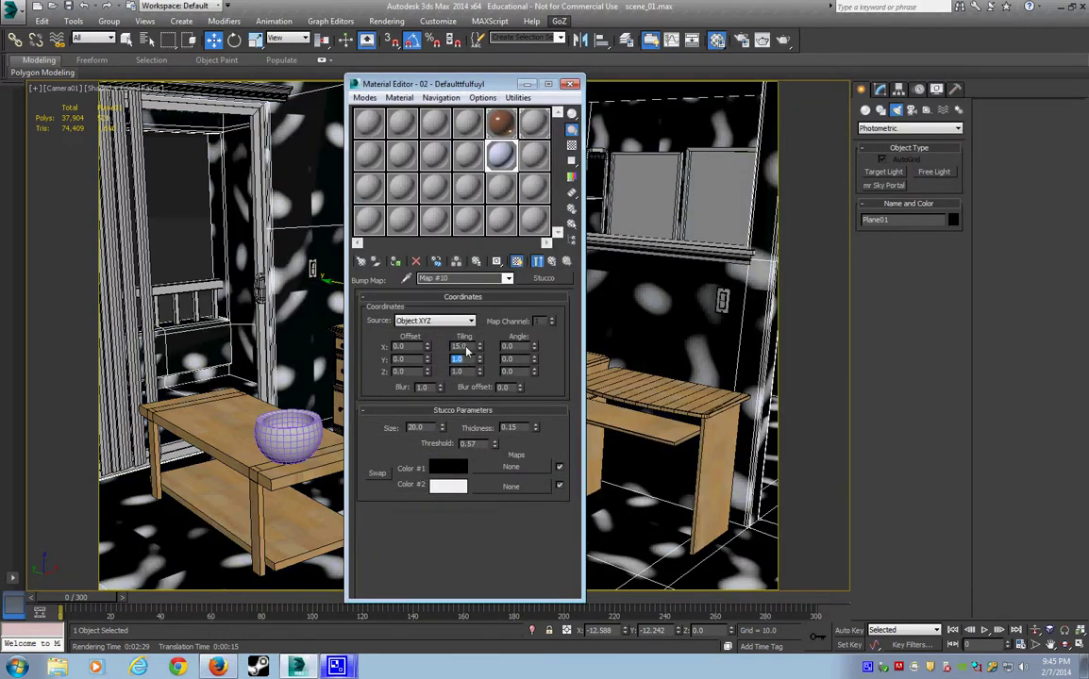
pyautogui.write('15')
pyautogui.press('Tab')
pyautogui.write('15')
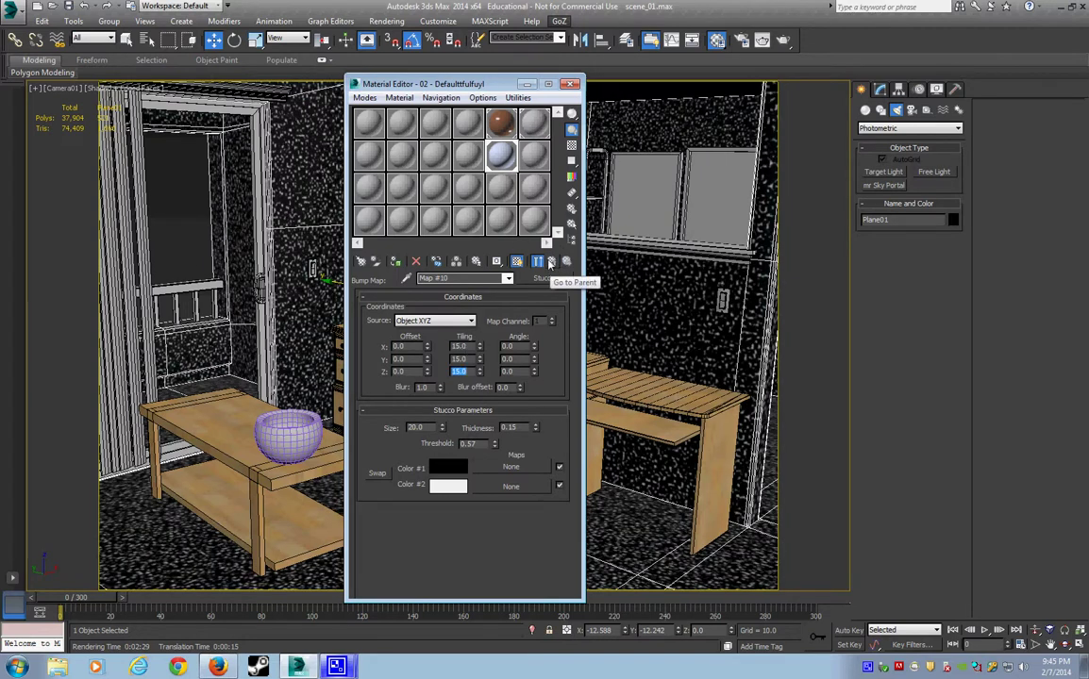
pyautogui.click(551, 263)
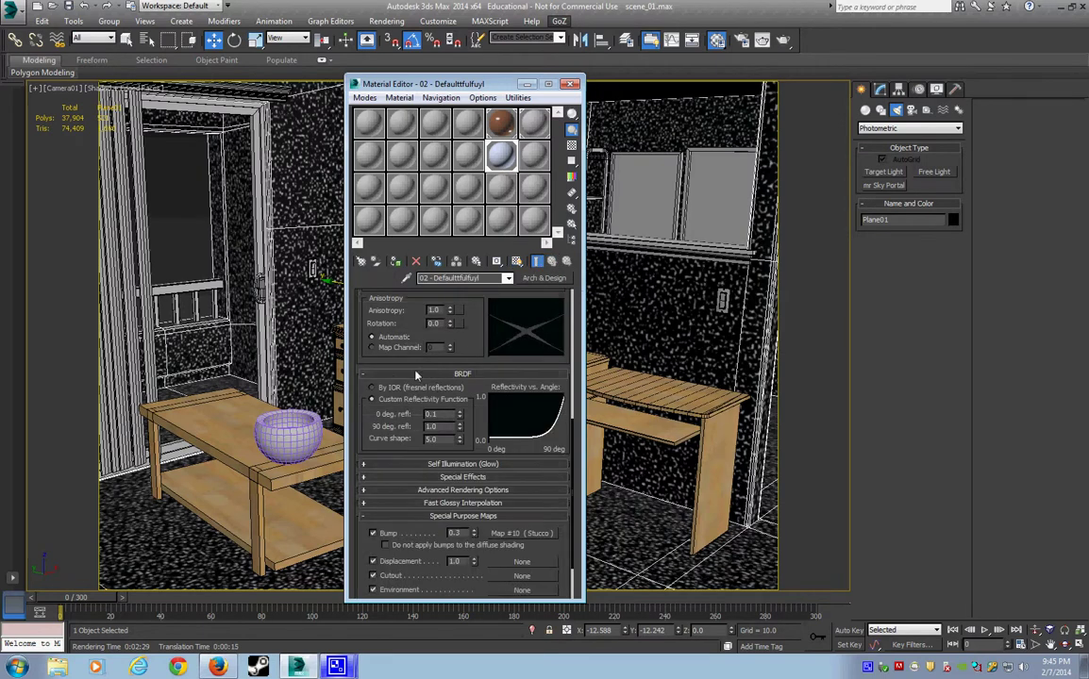
pyautogui.doubleClick(466, 535)
pyautogui.click(571, 85)
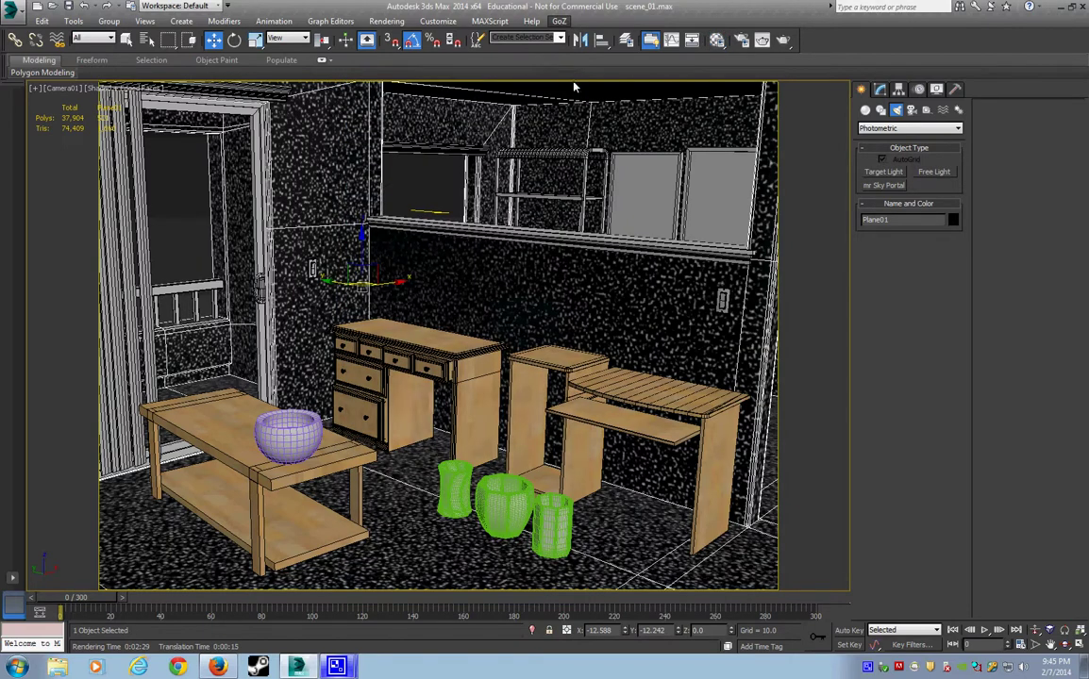
# Start a test render and set the area to render to Region
pyautogui.click(705, 38)
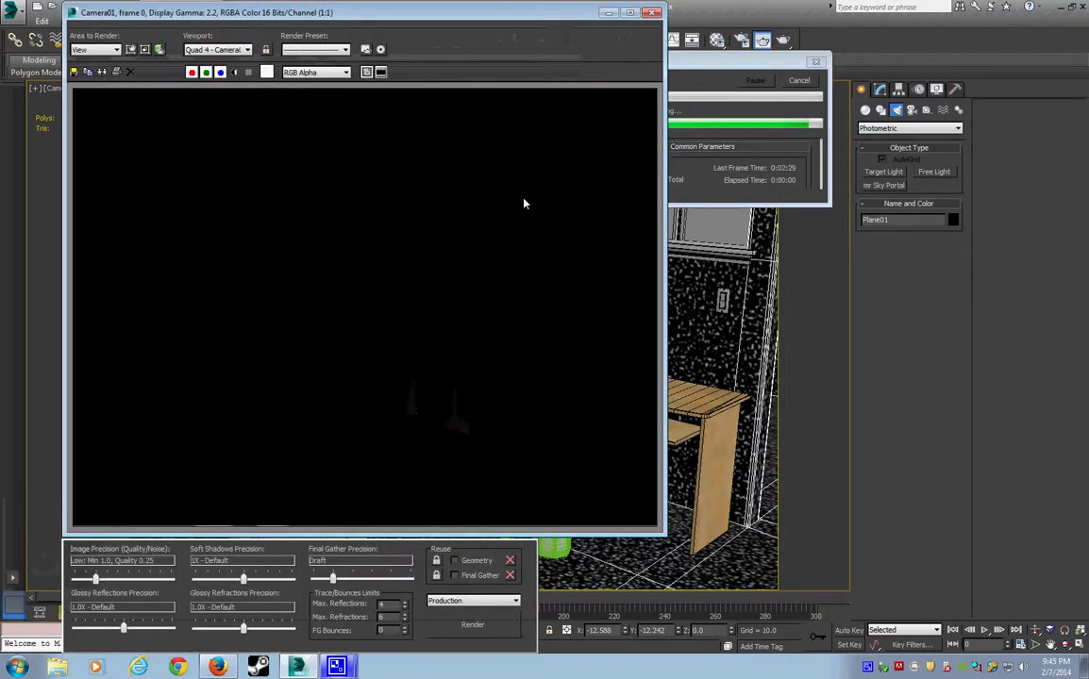
pyautogui.click(336, 668)
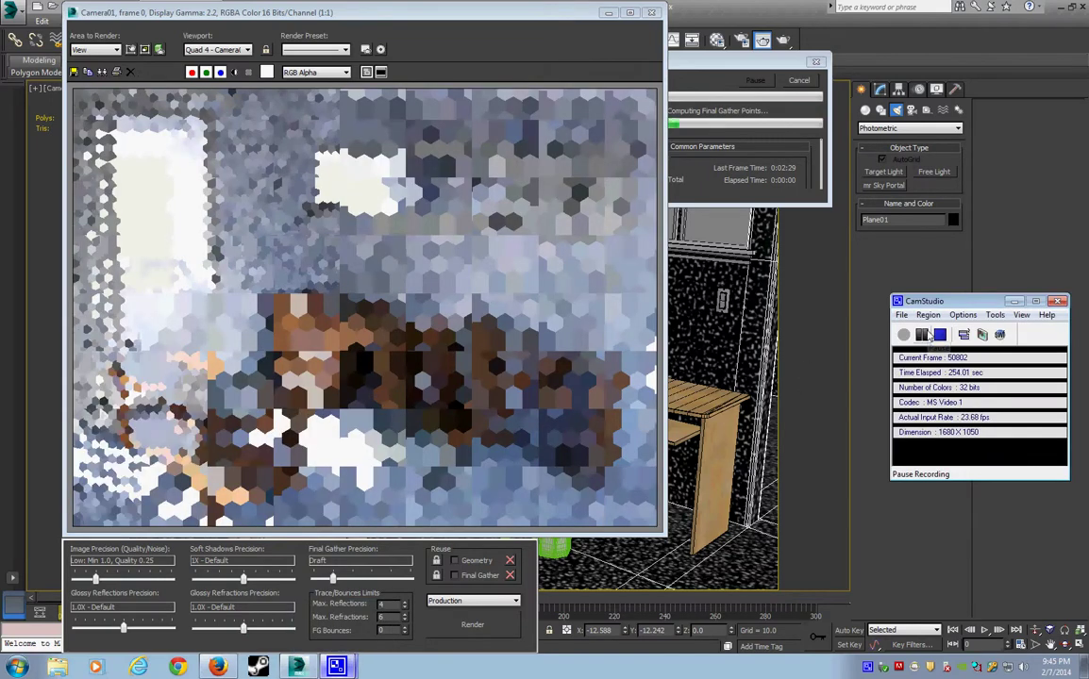
pyautogui.click(94, 49)
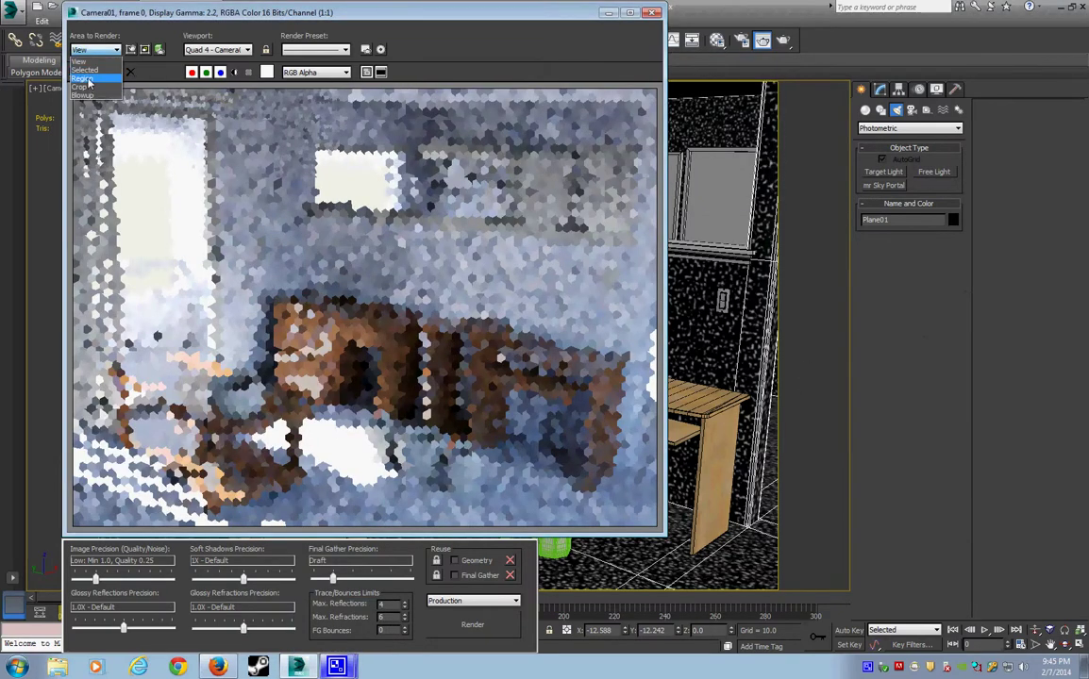
pyautogui.click(90, 79)
# Frame the region over both desks and render it at High precision (Min 2.0, Quality 3.0)
pyautogui.moveTo(419, 437); pyautogui.dragTo(319, 268)
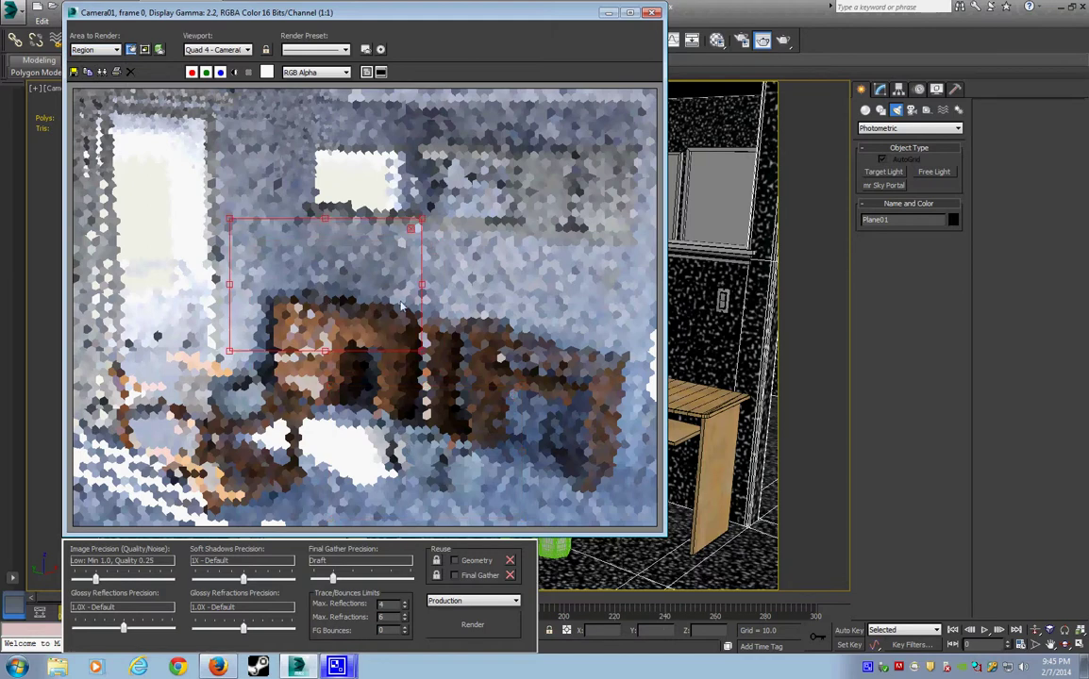
pyautogui.moveTo(421, 285); pyautogui.dragTo(574, 284)
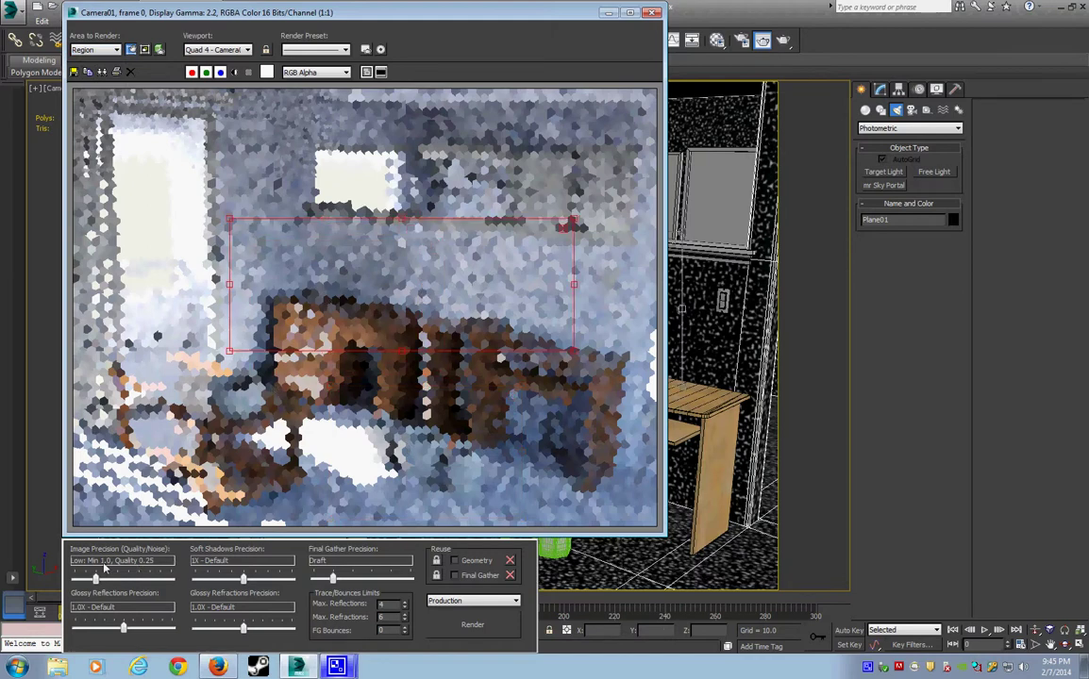
pyautogui.moveTo(111, 580)
pyautogui.mouseDown()
pyautogui.moveTo(170, 580)
pyautogui.moveTo(149, 579)
pyautogui.mouseUp()
pyautogui.click(457, 625)
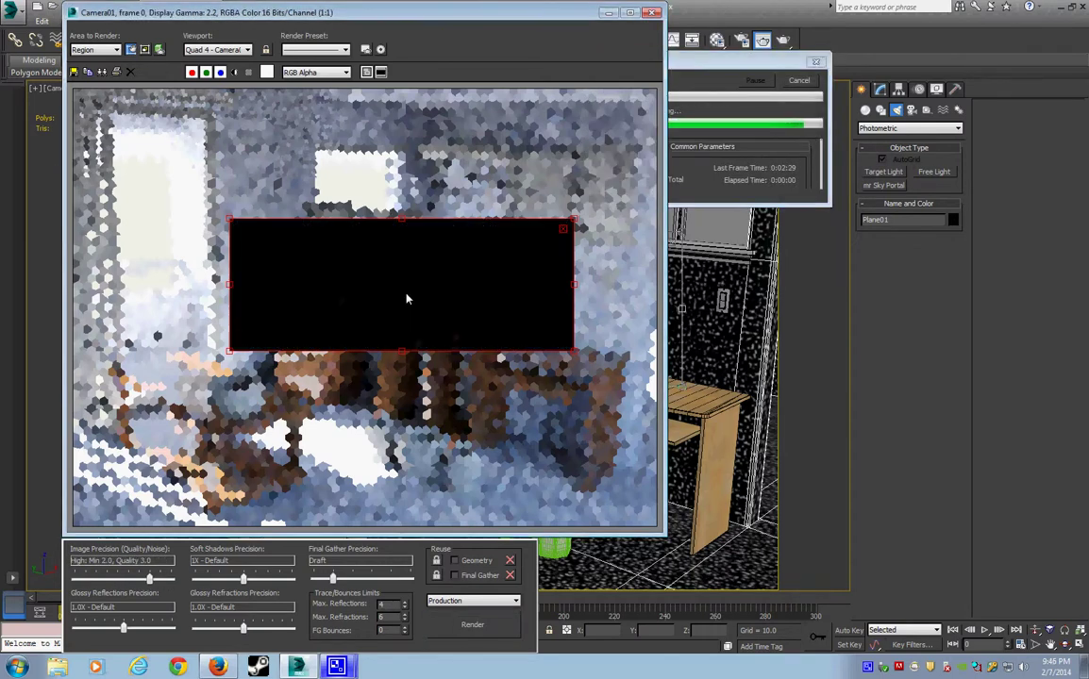
pyautogui.click(332, 617)
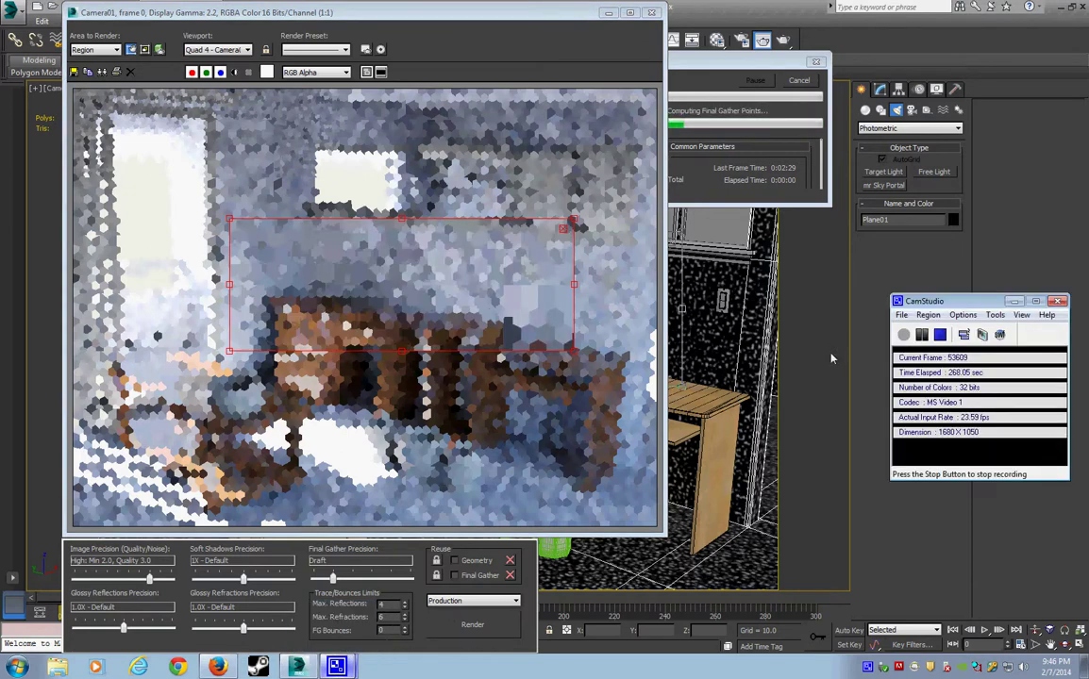